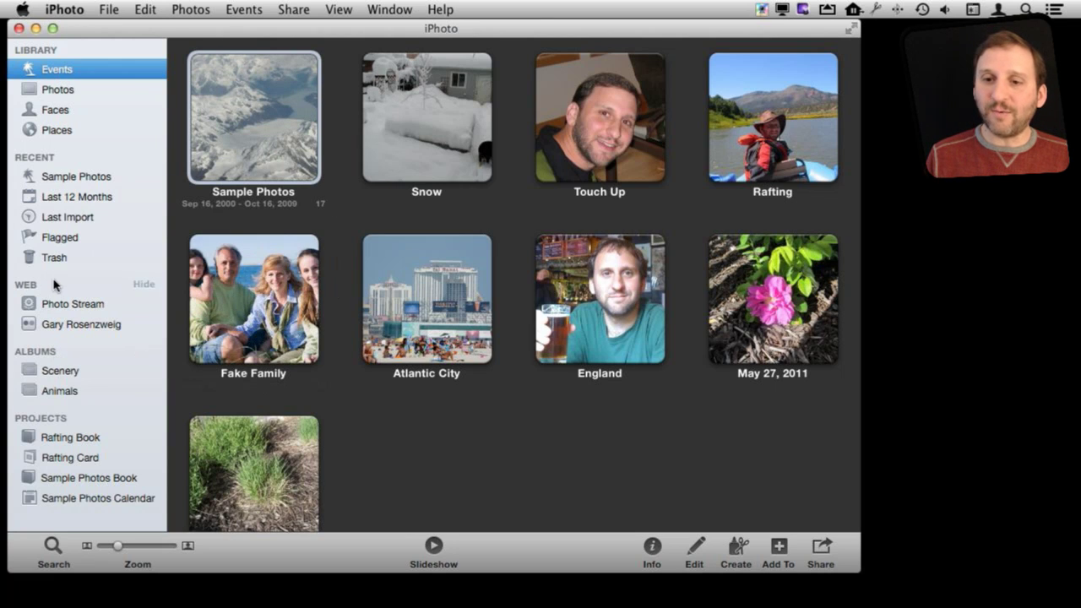
Step: Open the Scenery album to view its six landscape photos
left_click(56, 373)
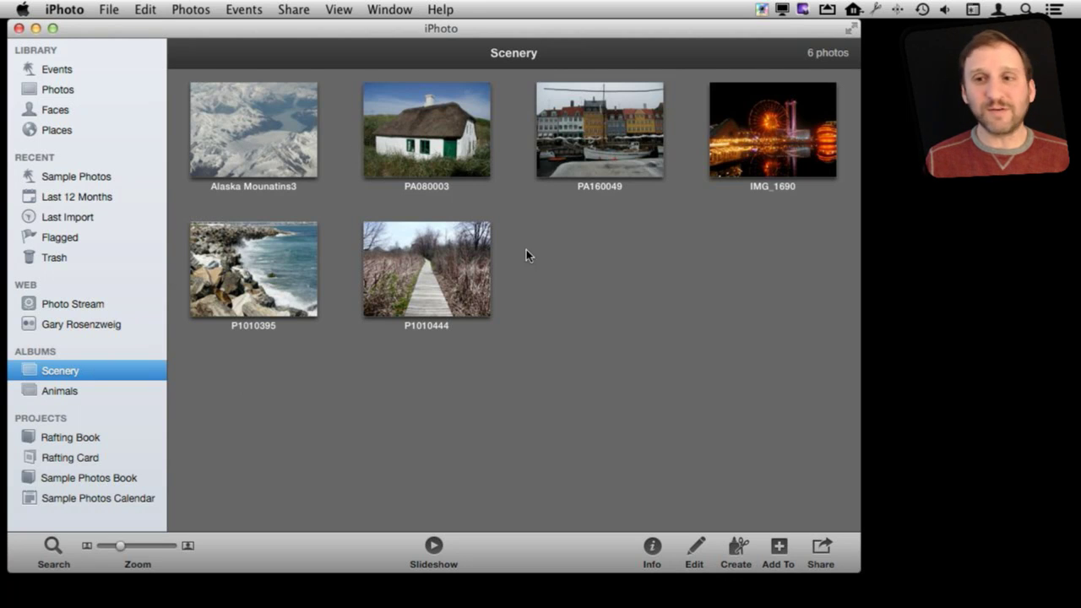
Step: Return to the Events grid listing the library's nine events
left_click(59, 74)
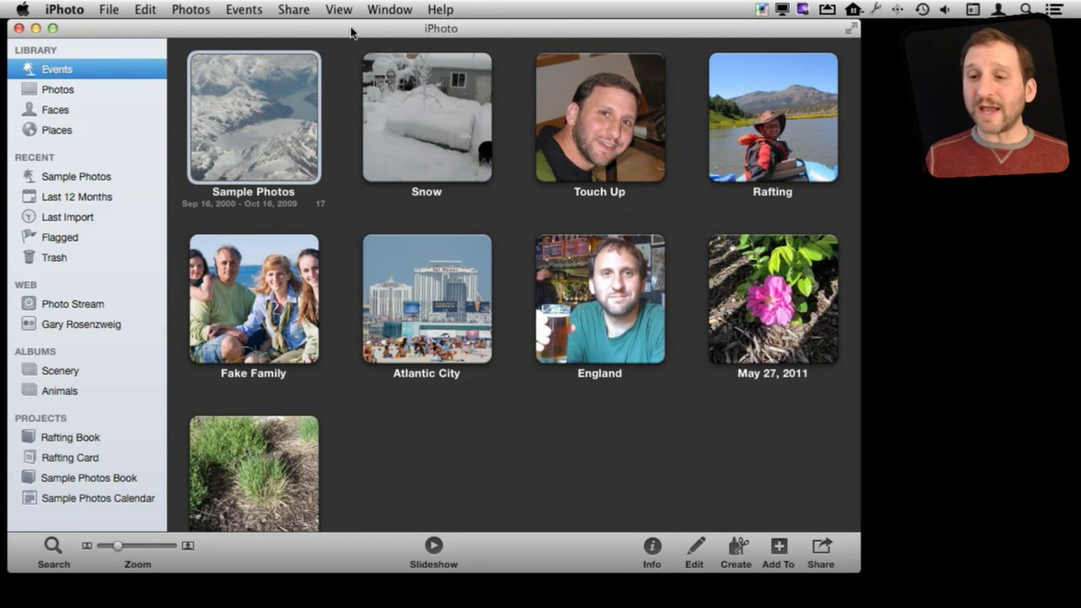
Step: Move elk photo P9210047 from Sample Photos to the Trash, then view the Trash
left_click(271, 123)
double_click(271, 123)
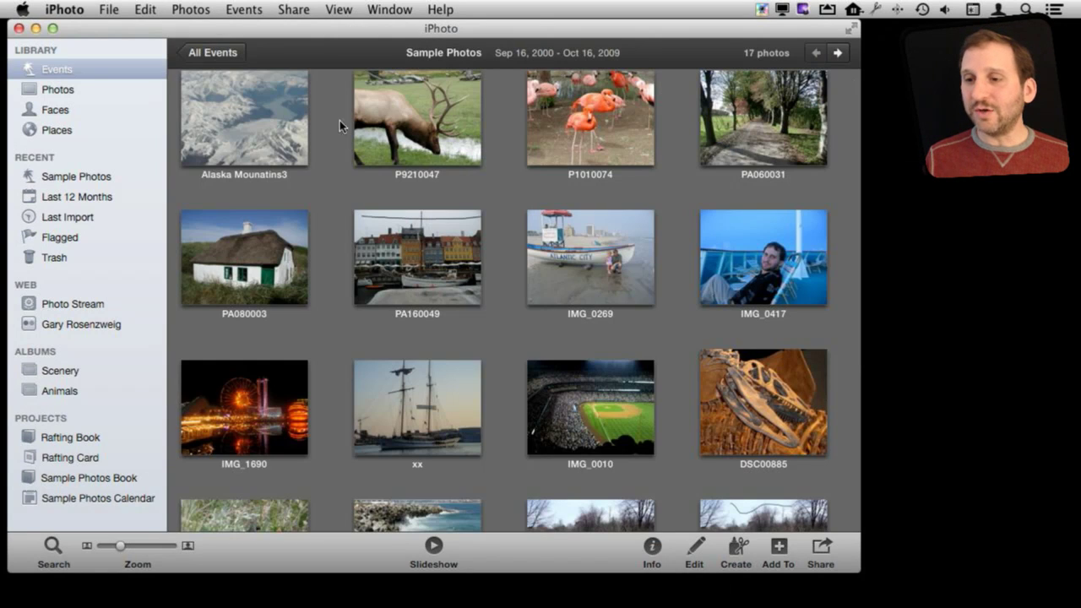
left_click(425, 137)
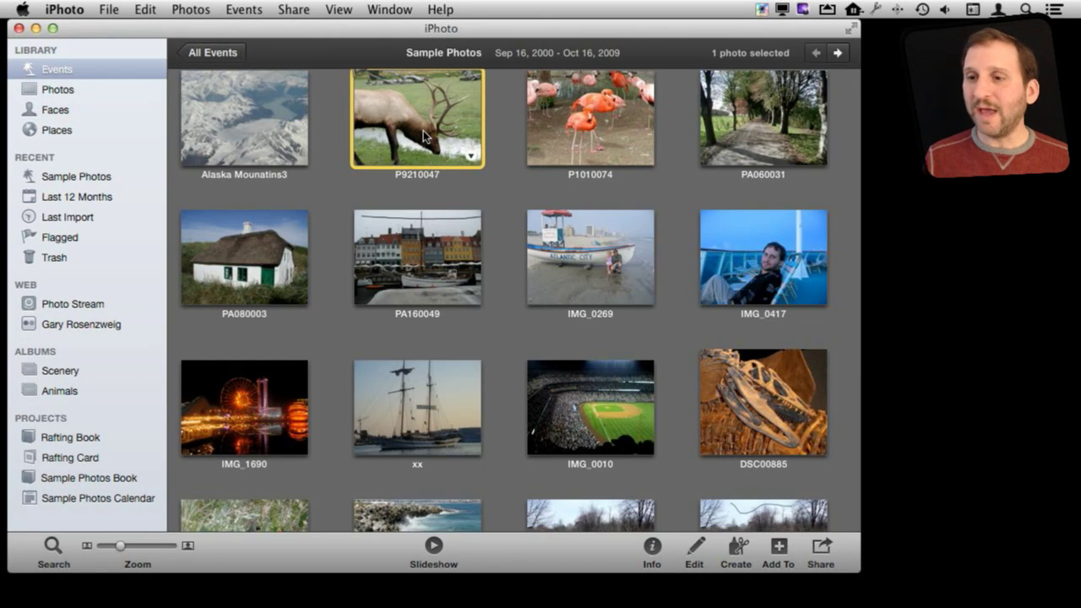
left_click(196, 10)
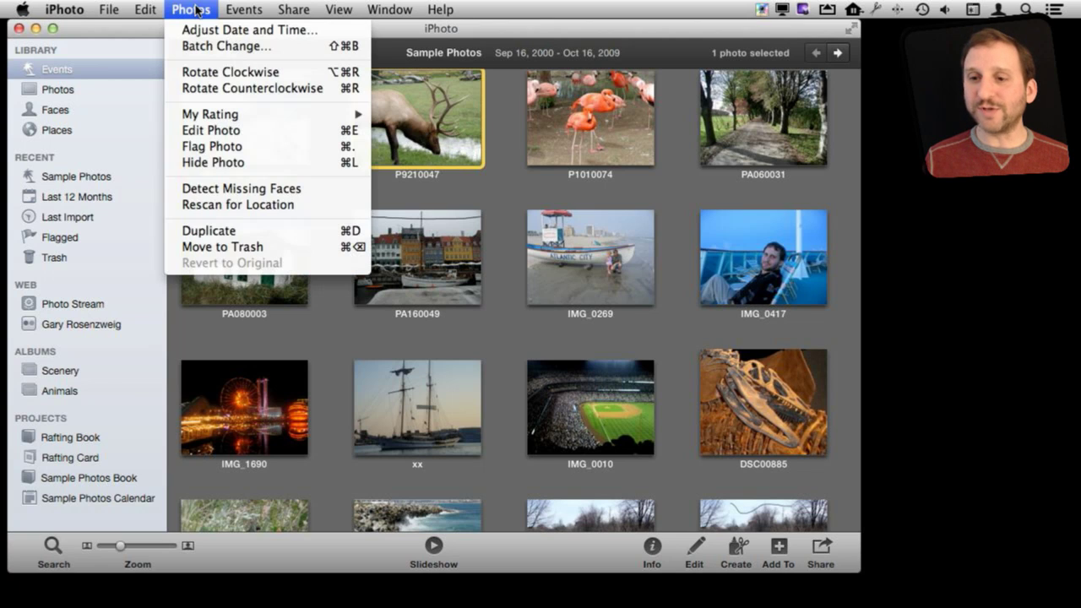
left_click(241, 250)
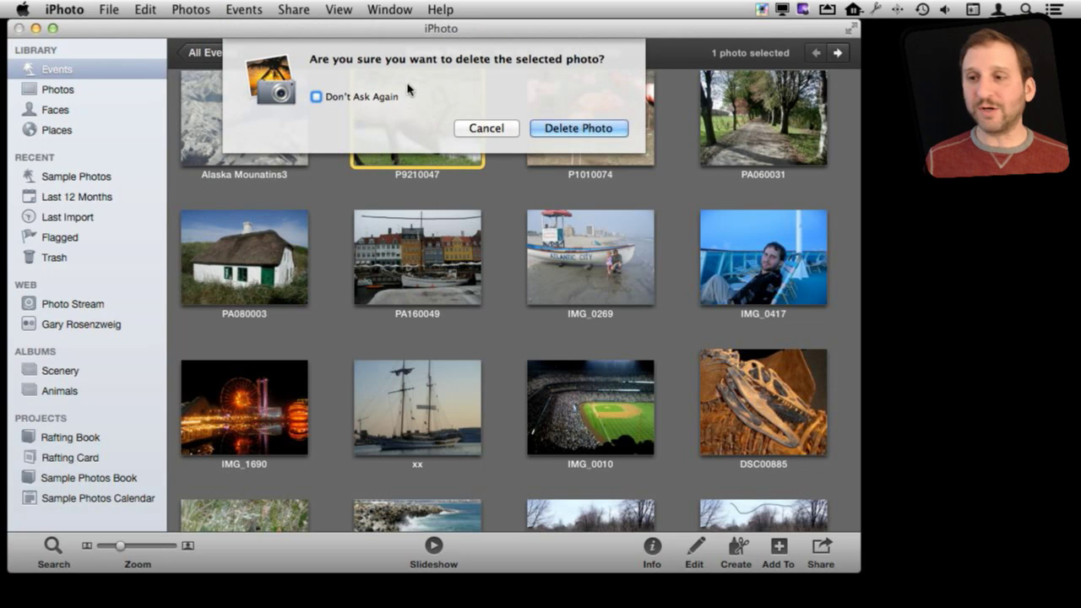
left_click(571, 130)
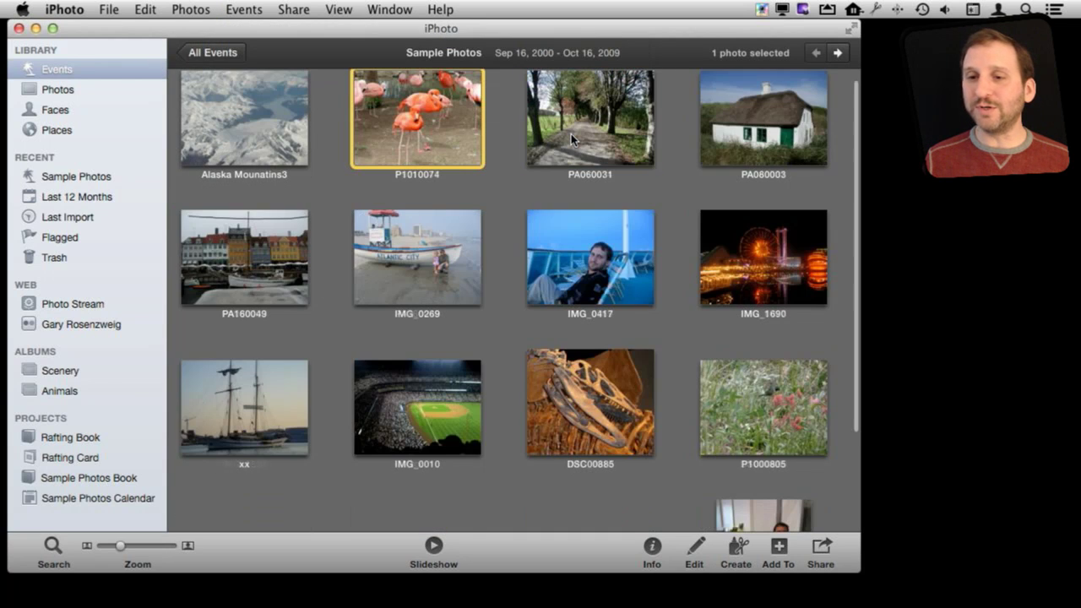
left_click(57, 262)
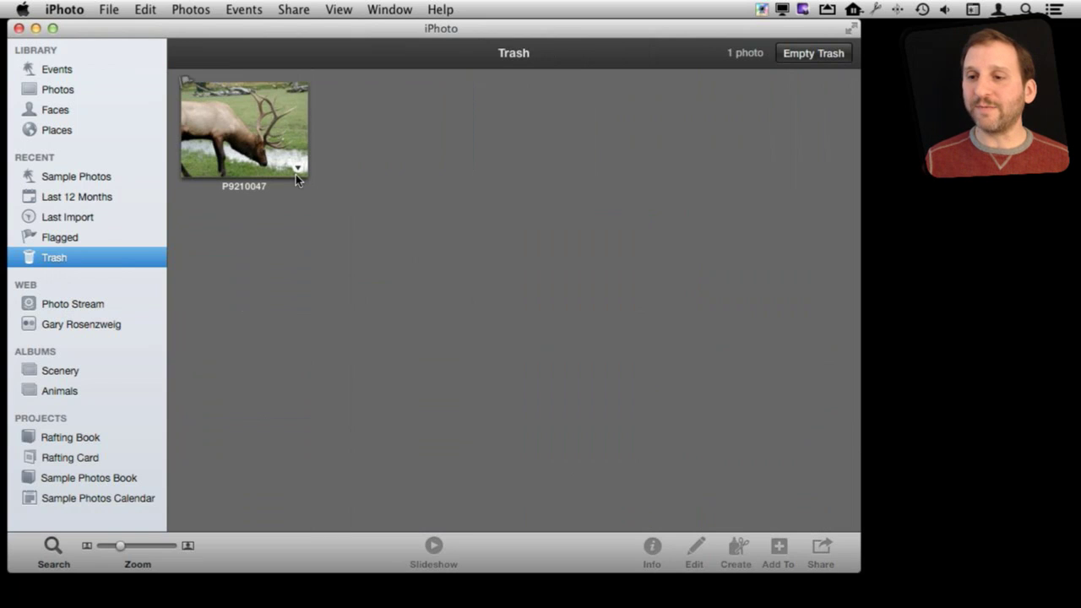
Step: Put the elk photo back from the Trash and reopen Sample Photos, now holding 17 photos
left_click(297, 169)
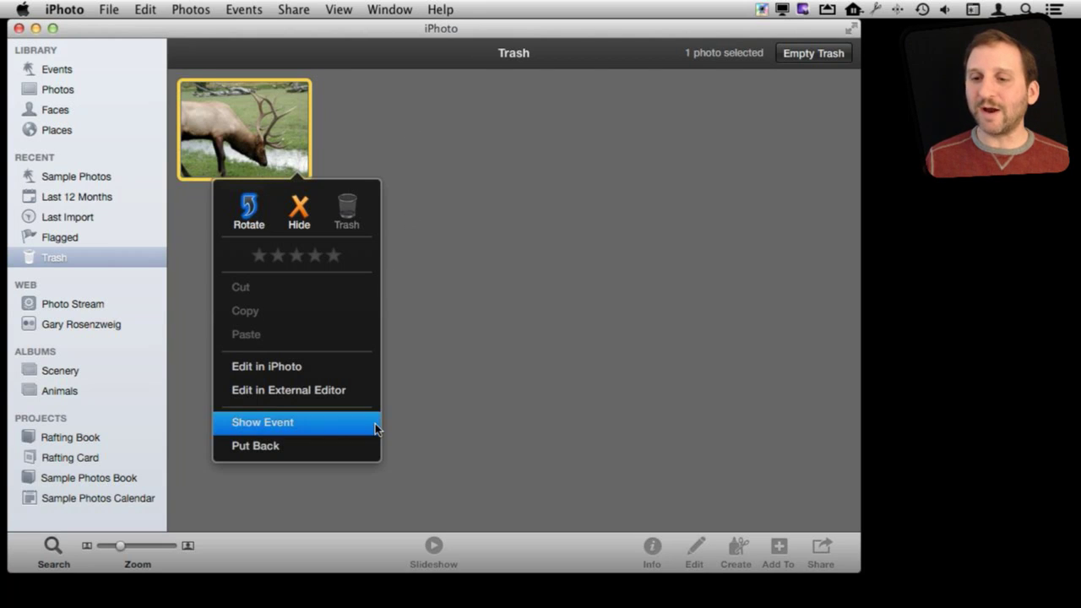
left_click(296, 450)
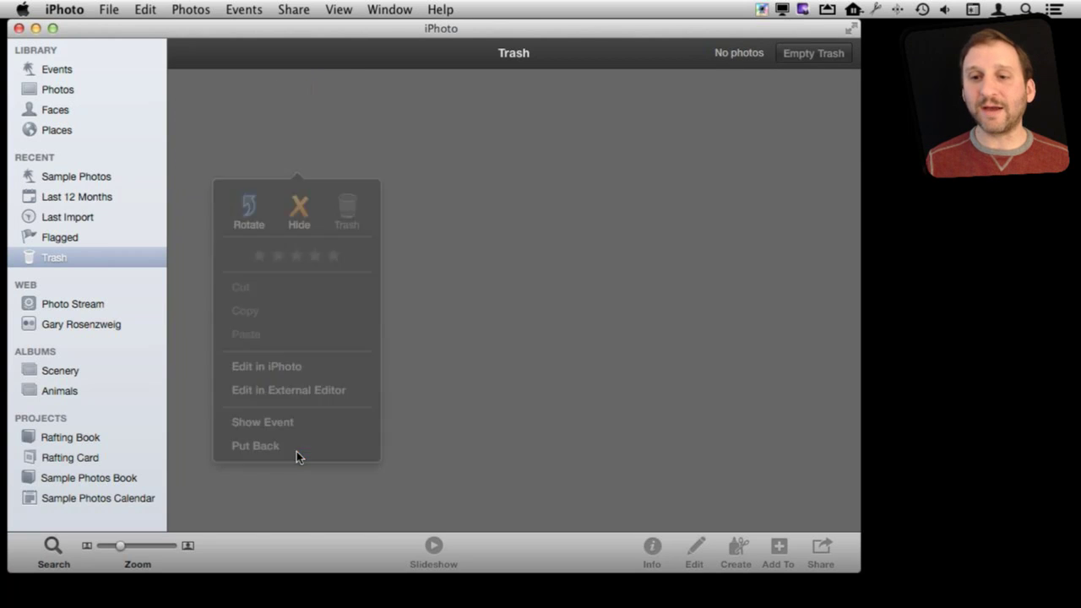
left_click(80, 74)
double_click(254, 119)
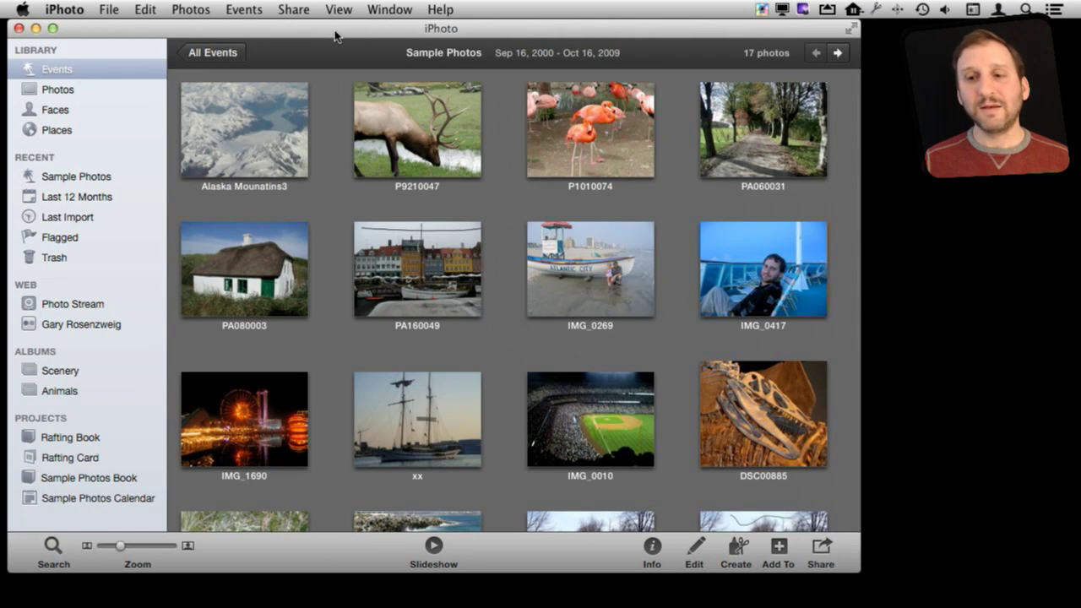
Step: Remove elk photo P9210047 from the Animals album, leaving only flamingo P1010074
left_click(66, 370)
left_click(59, 389)
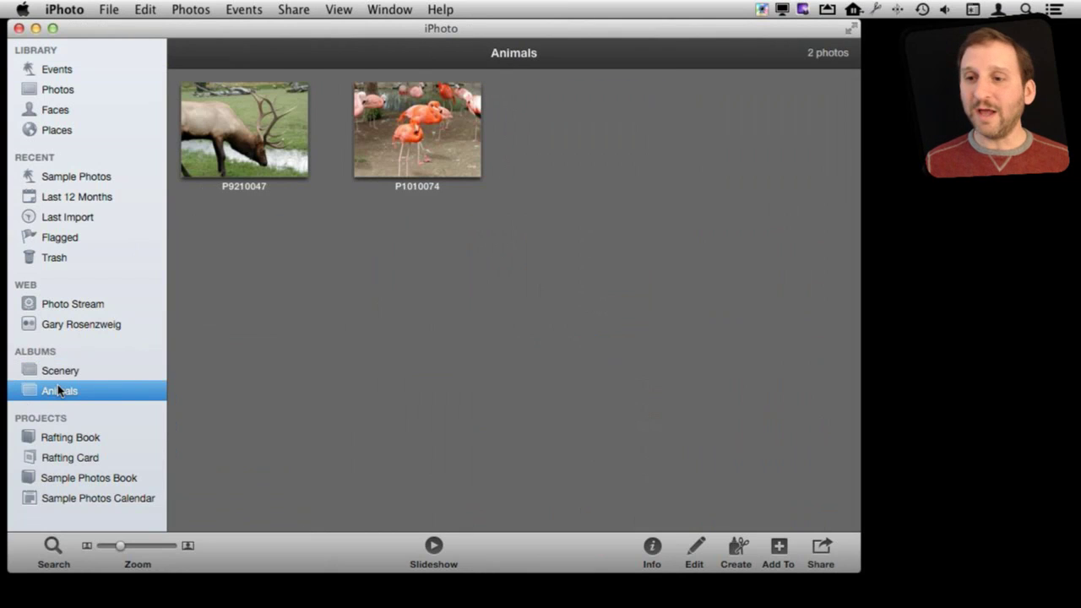
mouse_move(244, 129)
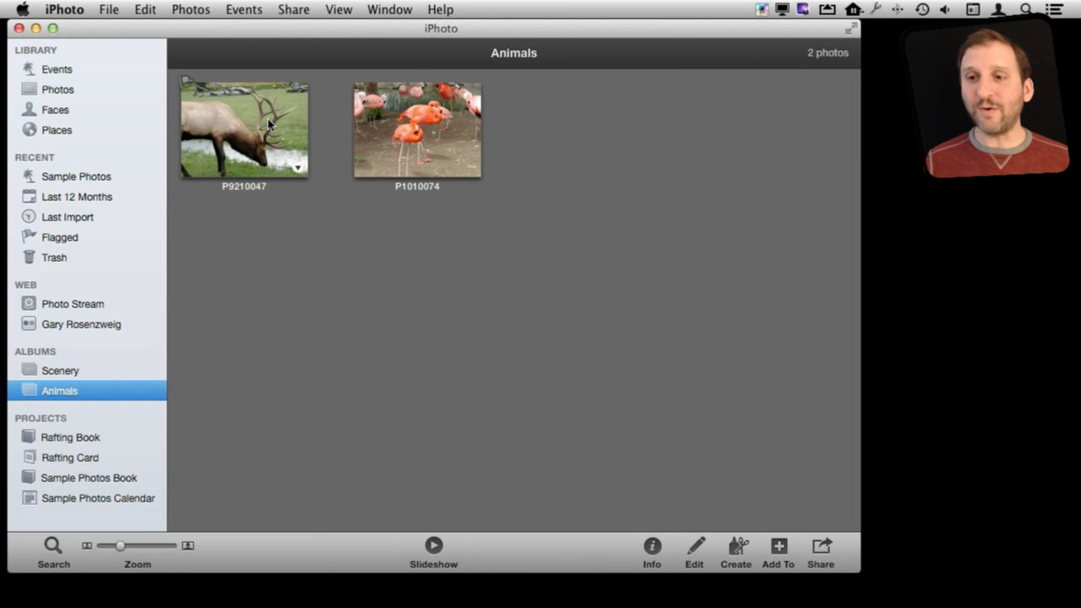
left_click(247, 147)
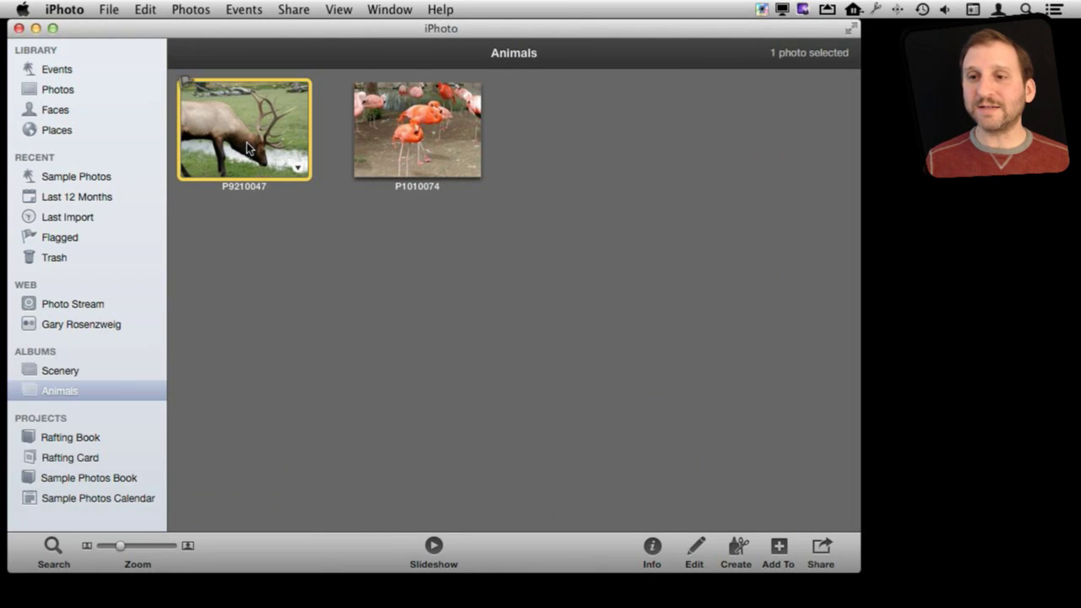
left_click(206, 12)
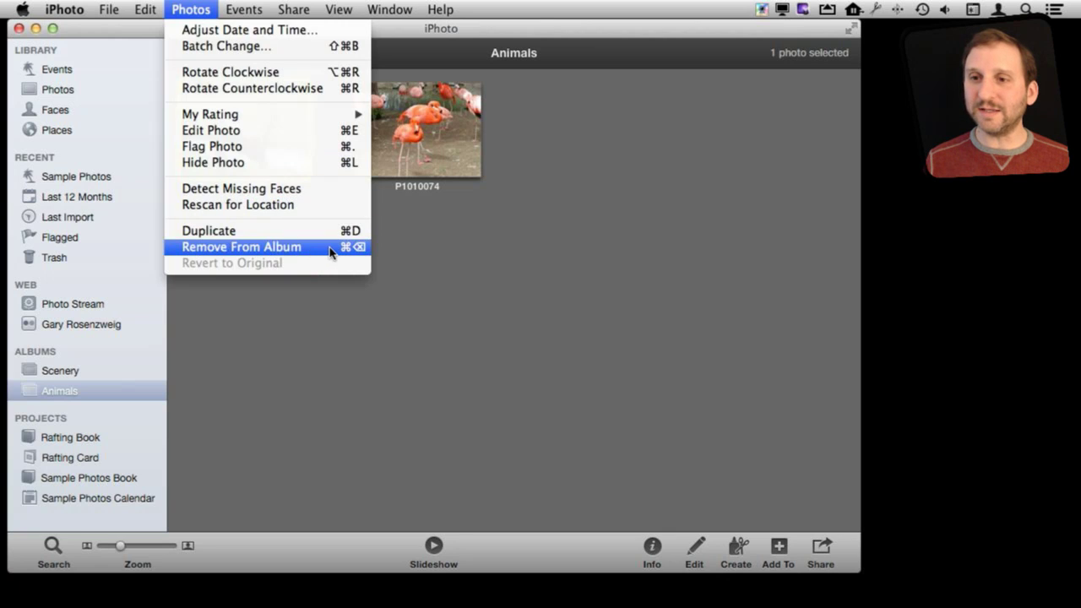
left_click(222, 247)
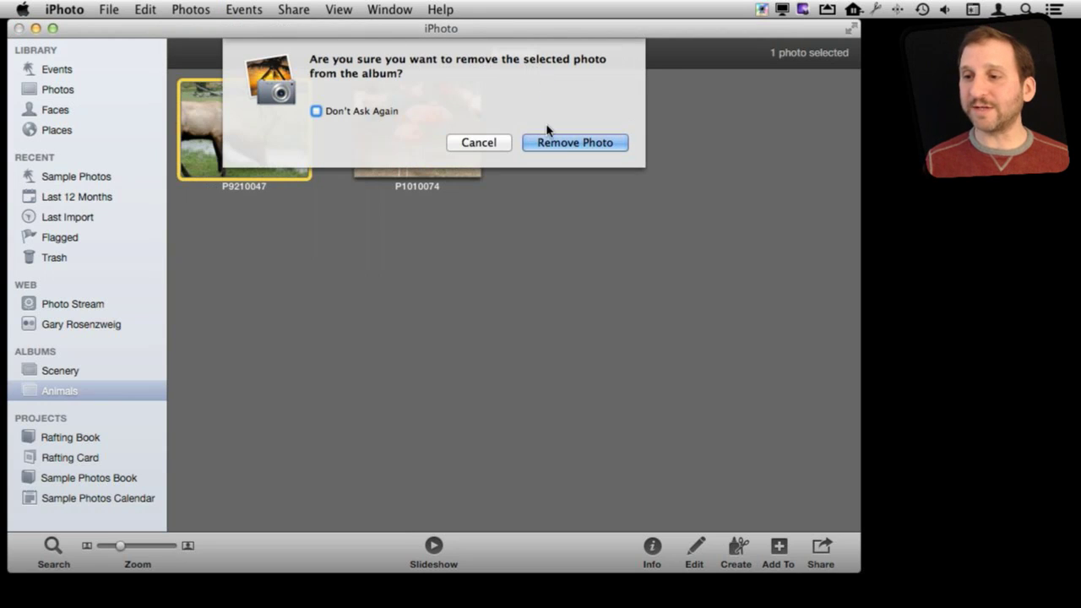
left_click(559, 145)
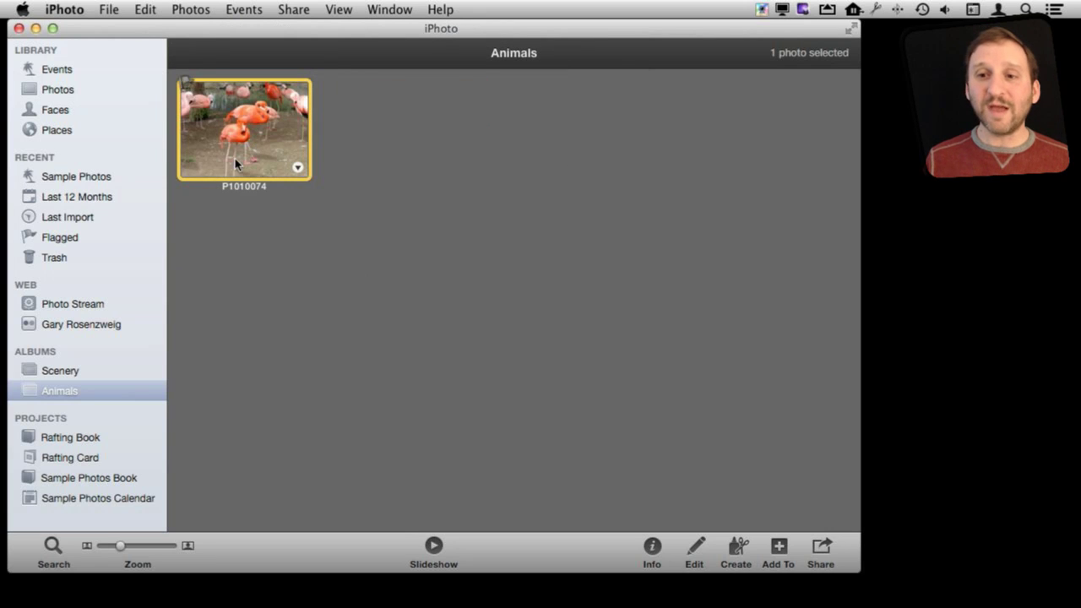
Step: Undo the elk photo's removal so it returns to the Animals album
left_click(75, 71)
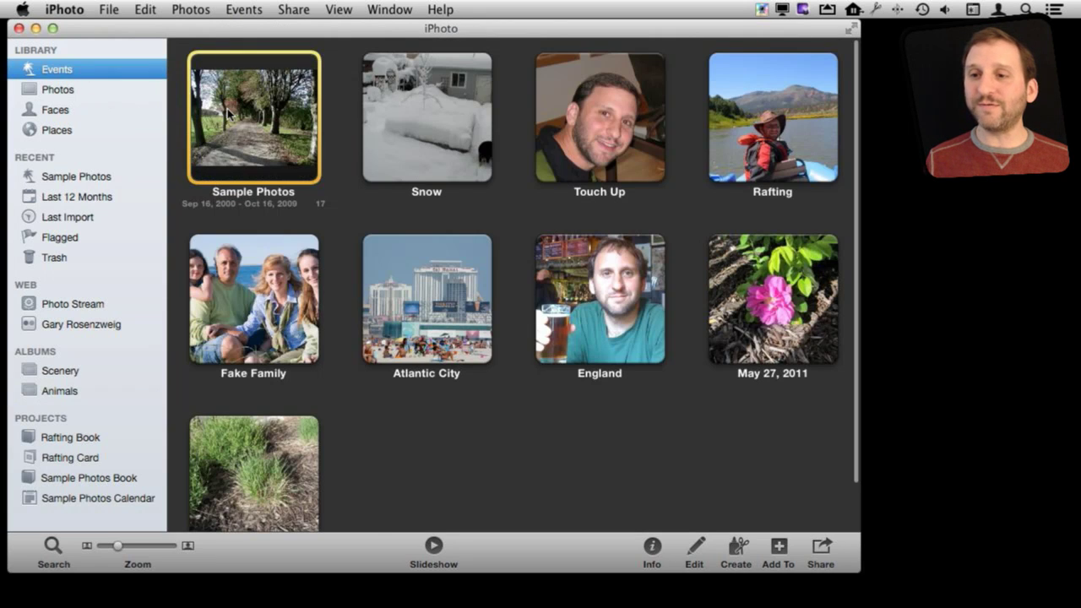
double_click(228, 114)
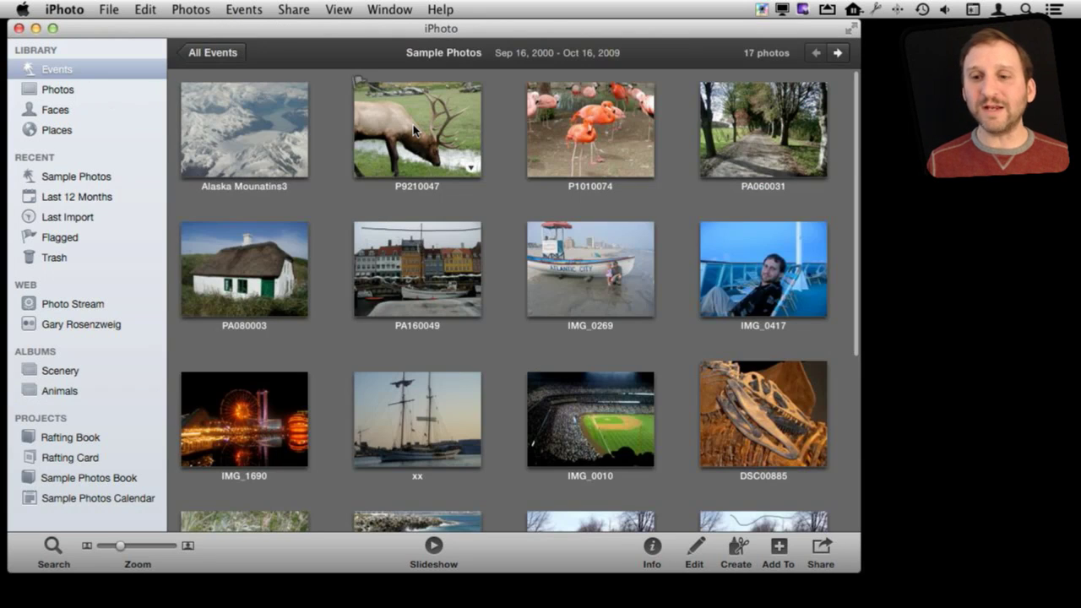
left_click(61, 394)
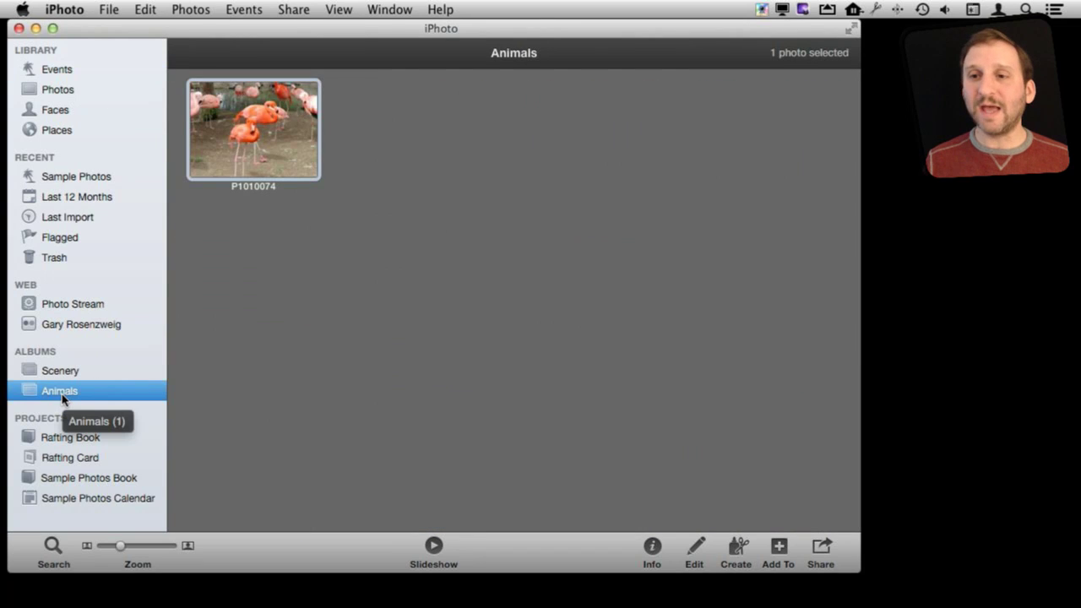
left_click(142, 10)
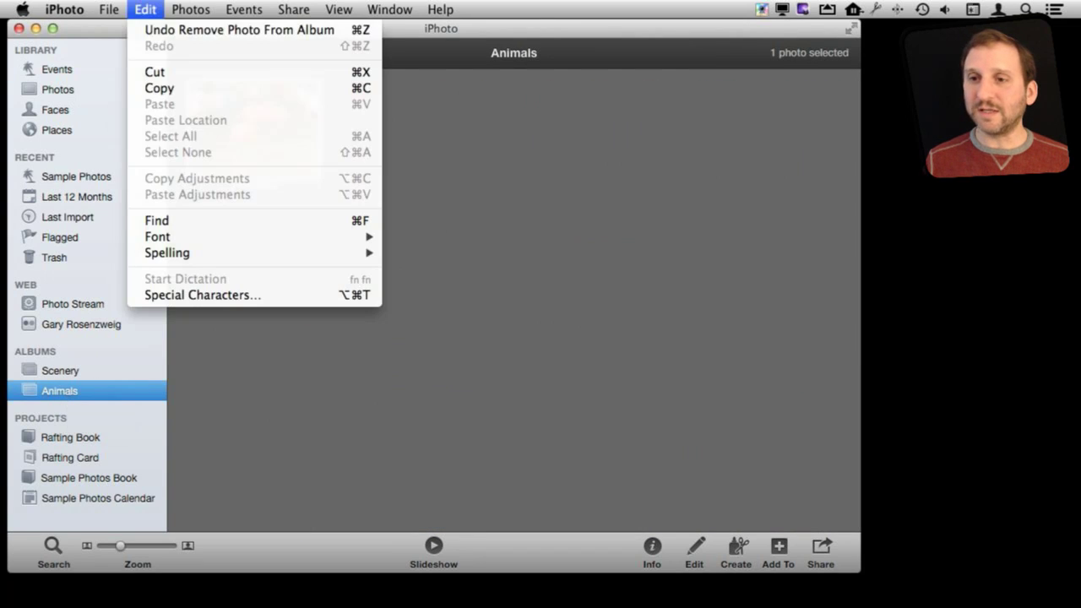
left_click(157, 30)
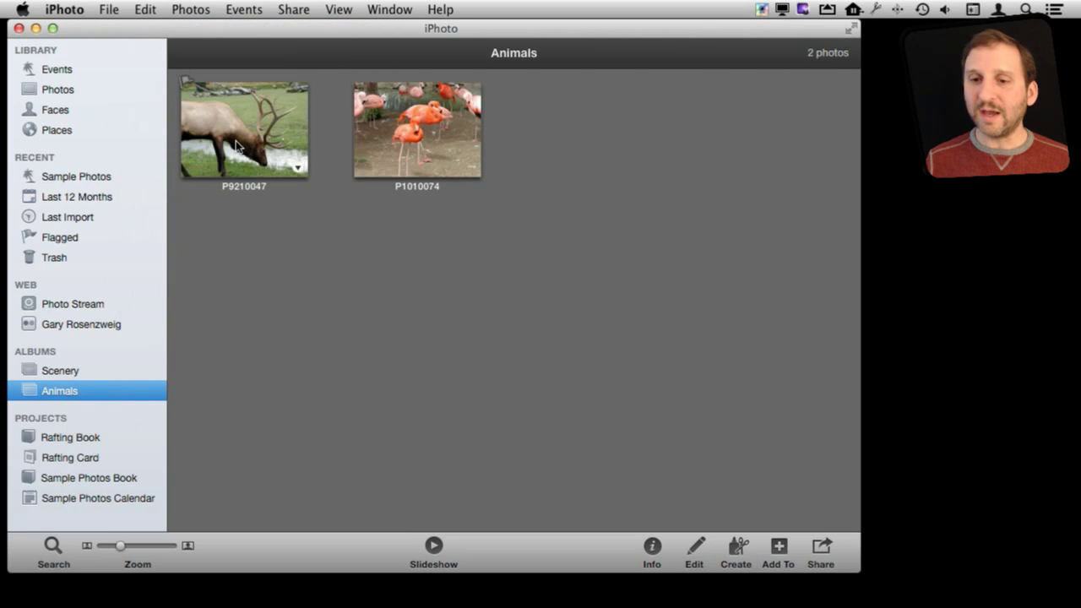
Step: Drag elk photo P9210047 from Sample Photos into the Scenery album
left_click(74, 373)
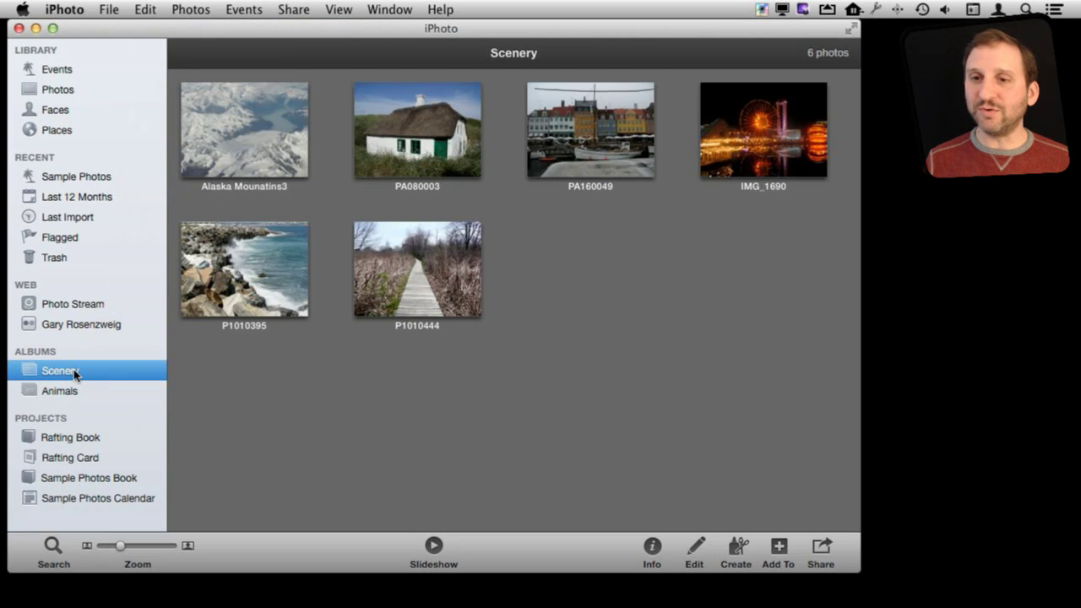
left_click(76, 71)
double_click(277, 115)
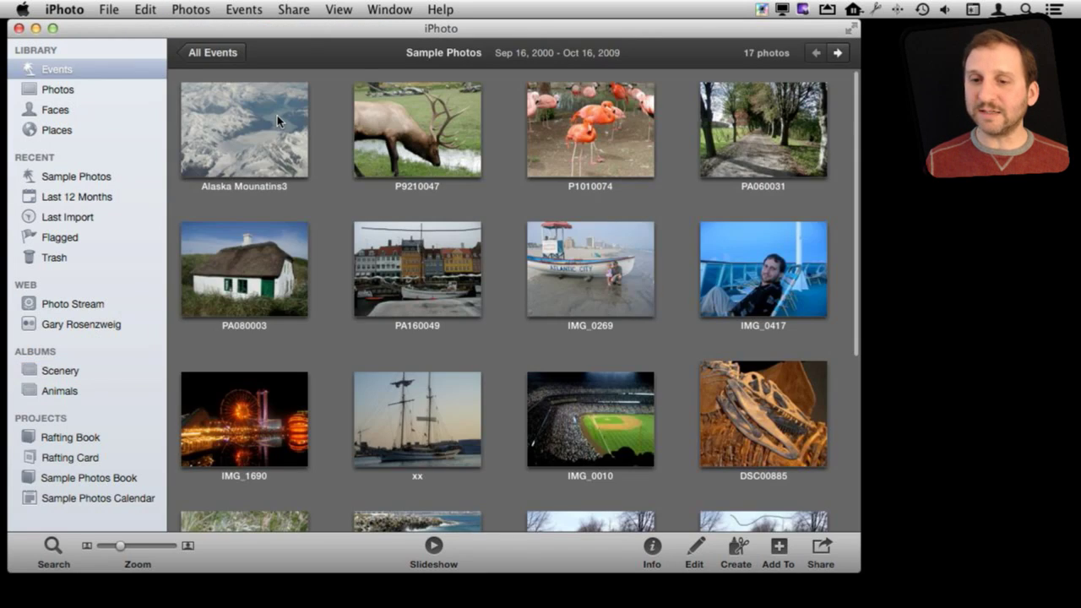
left_click_drag(400, 126, 72, 369)
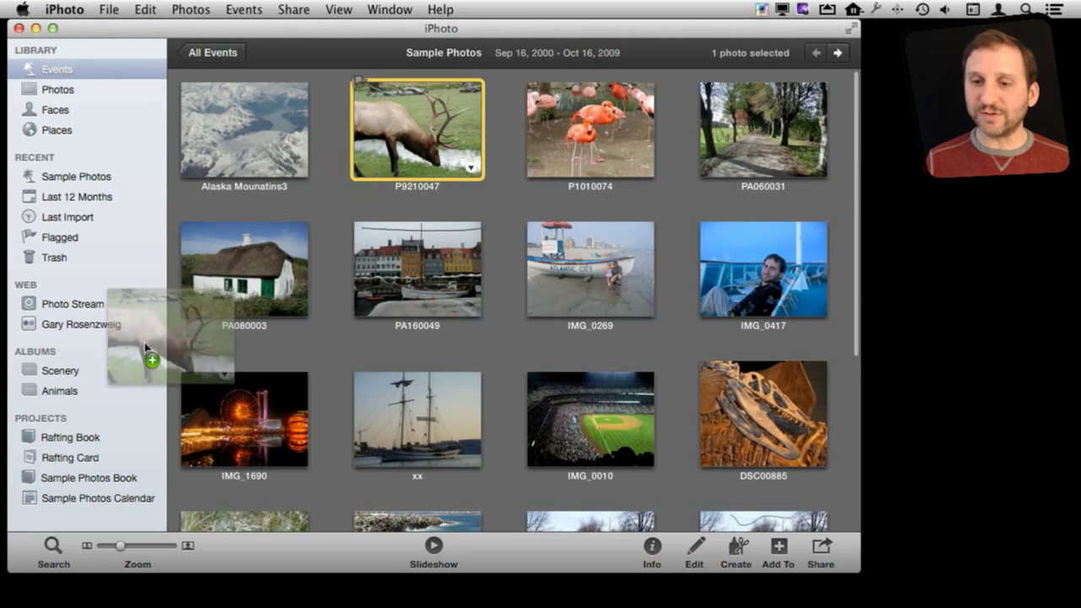
left_click(64, 371)
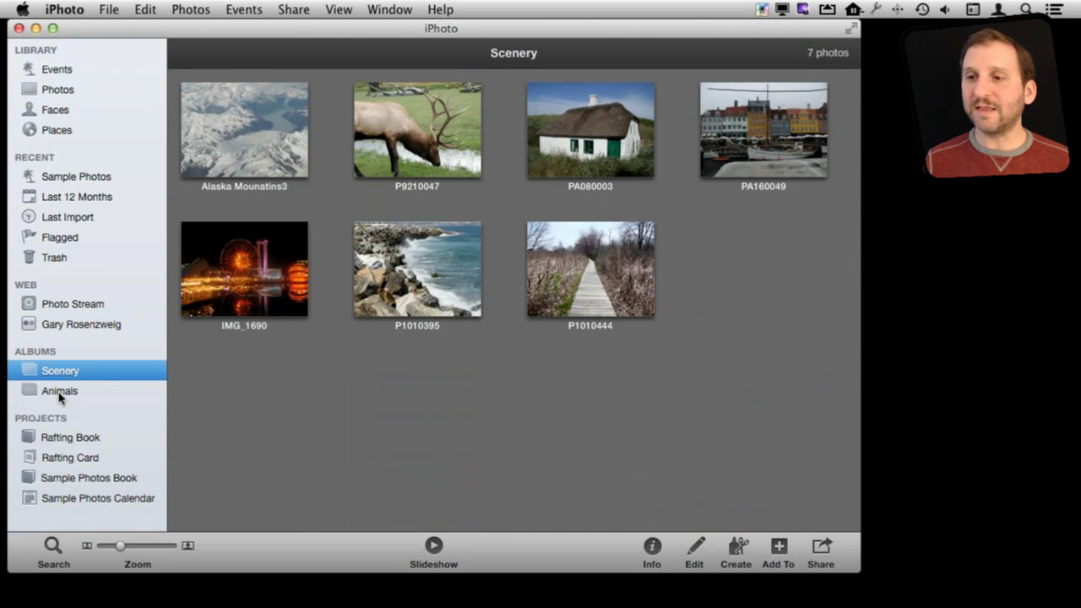
Step: Delete the elk photo from the Animals album again and confirm the removal
left_click(59, 396)
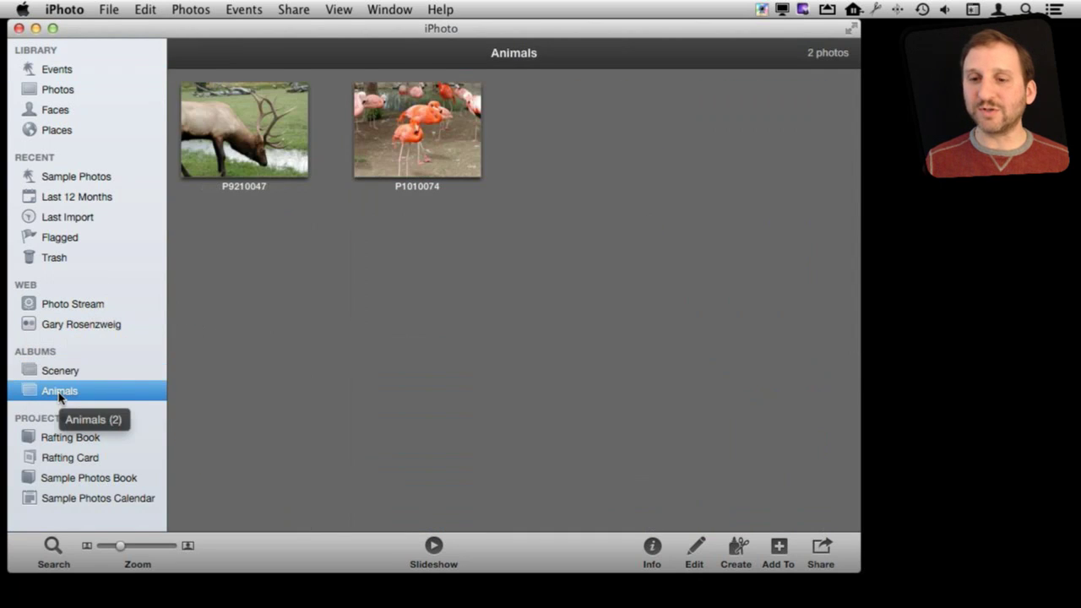
left_click(264, 145)
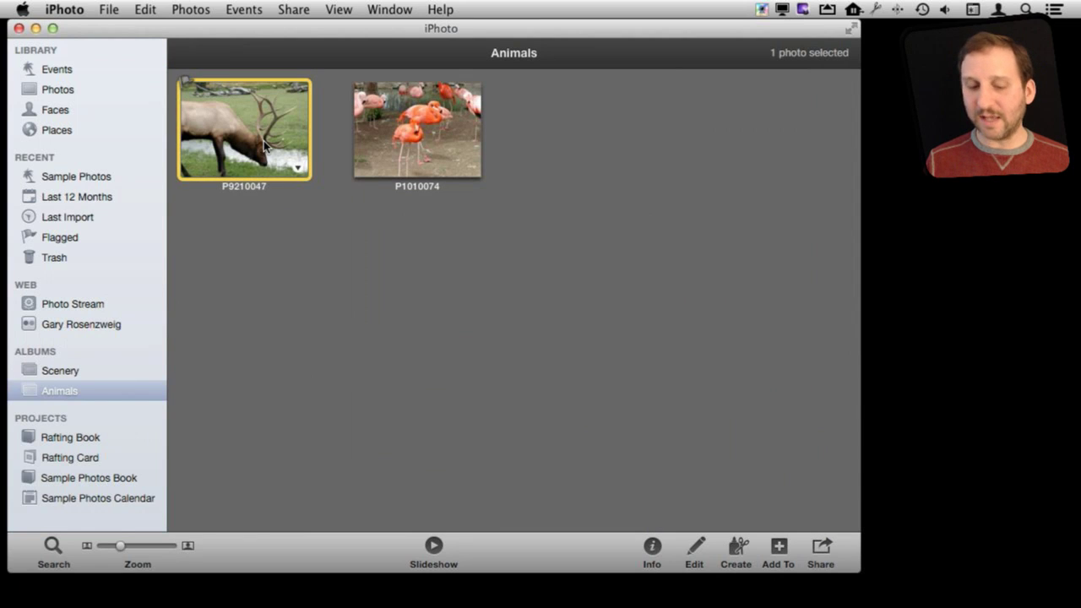
key("Delete")
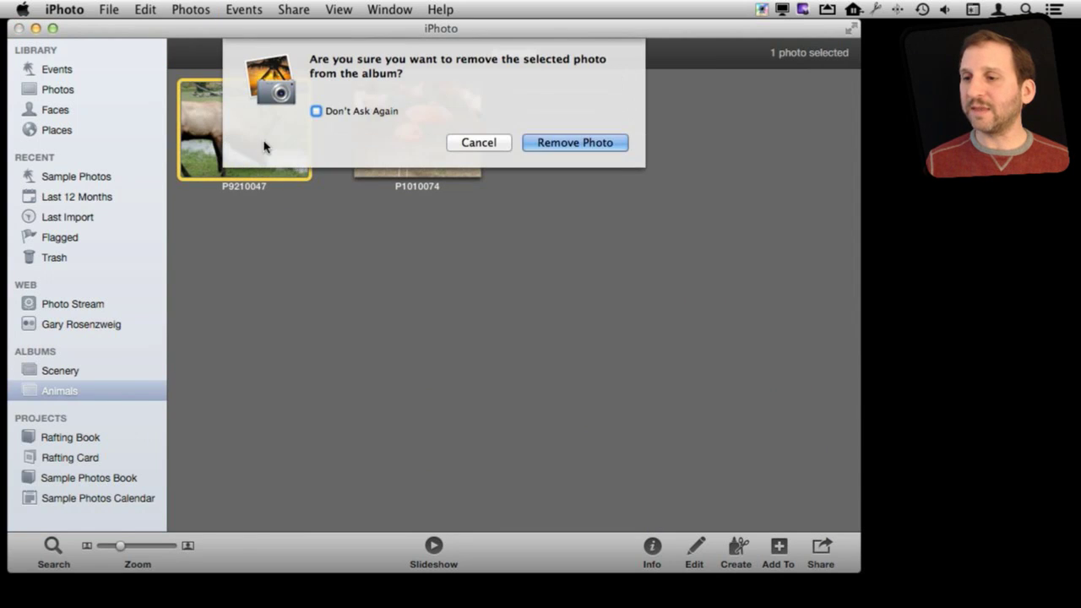
left_click(580, 143)
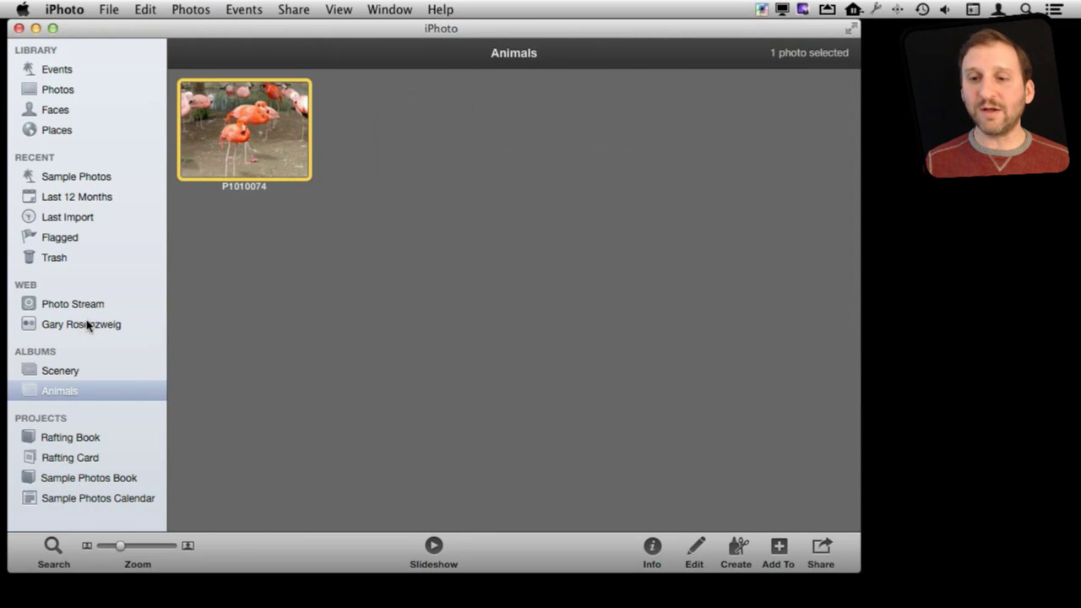
Step: Check the Scenery album, then reopen Sample Photos showing all 17 photos
left_click(62, 378)
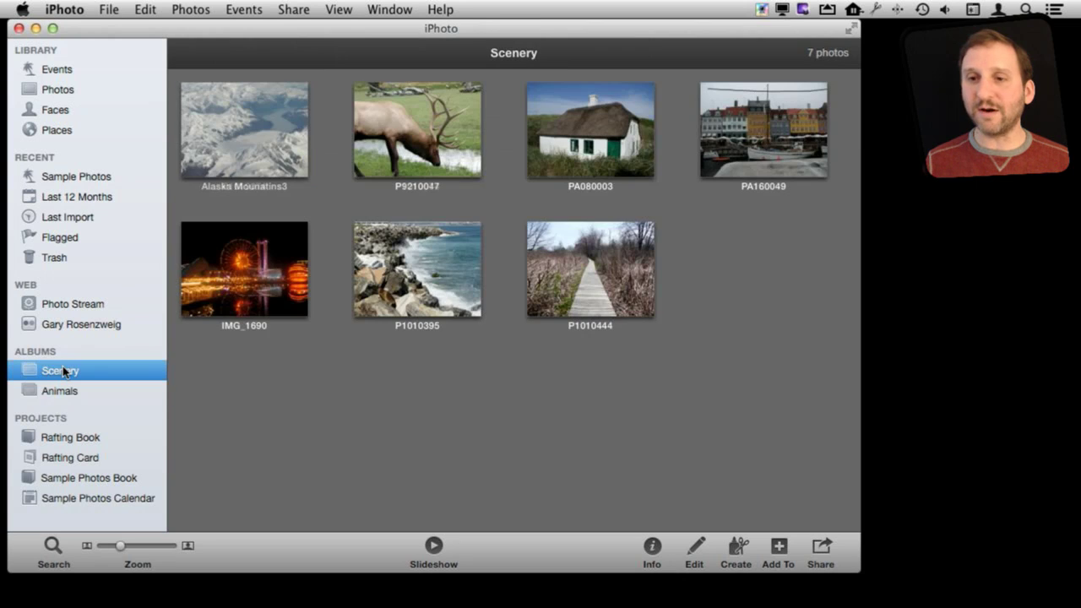
left_click(56, 71)
left_click(251, 122)
double_click(251, 121)
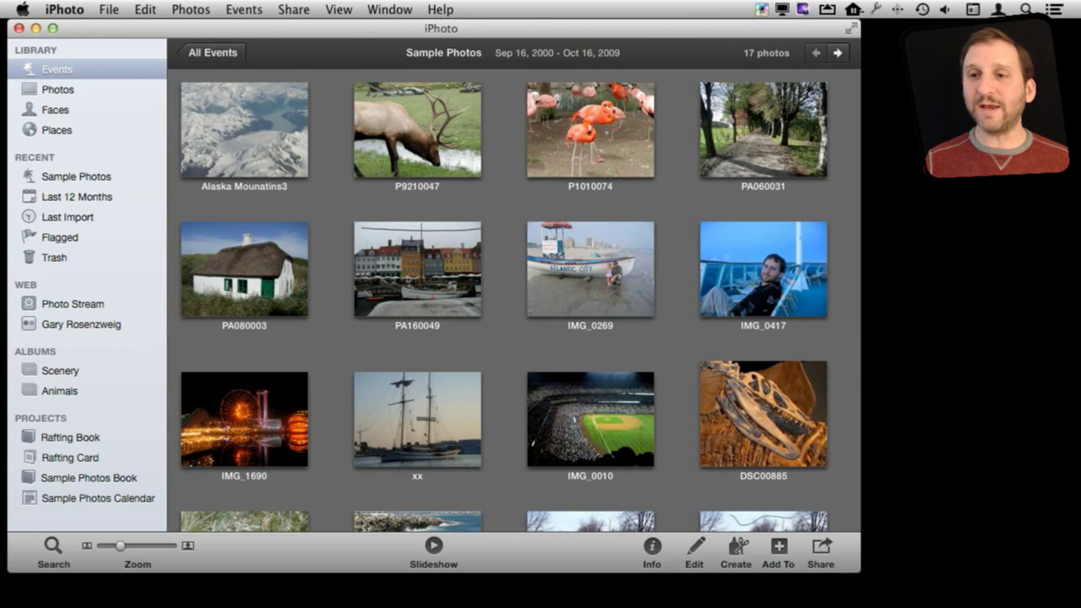
Step: Undo the elk photo's album removal, so Animals shows two photos again
left_click(108, 9)
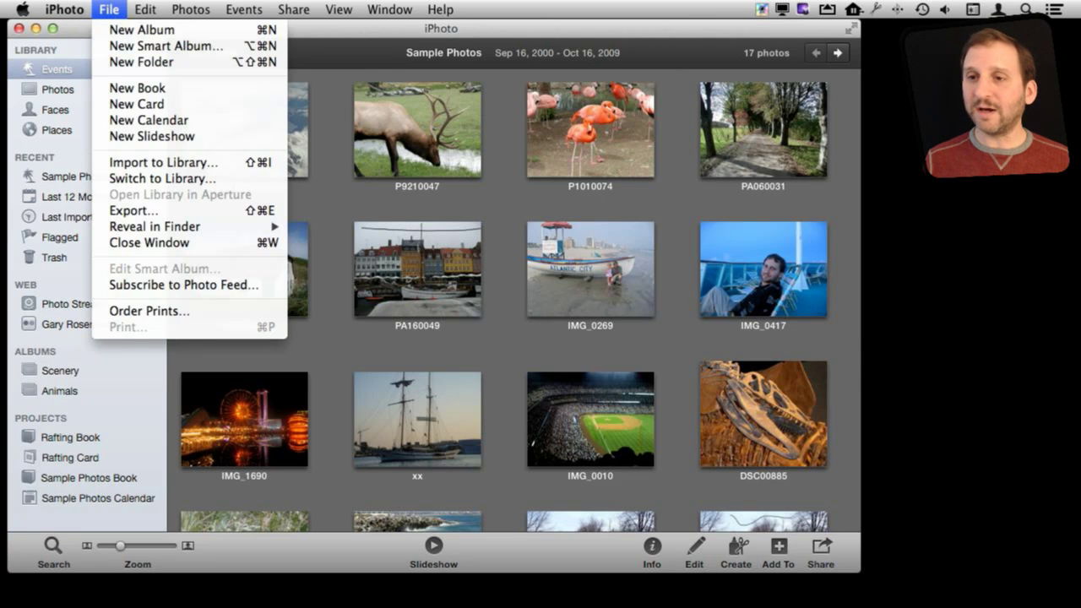
left_click(156, 34)
left_click(76, 368)
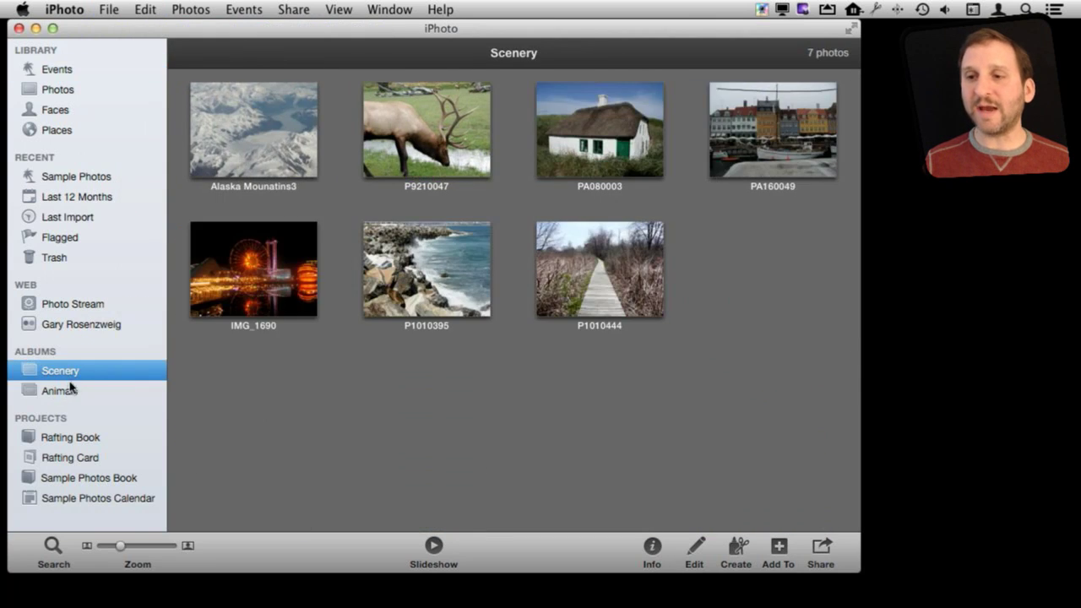
left_click(69, 391)
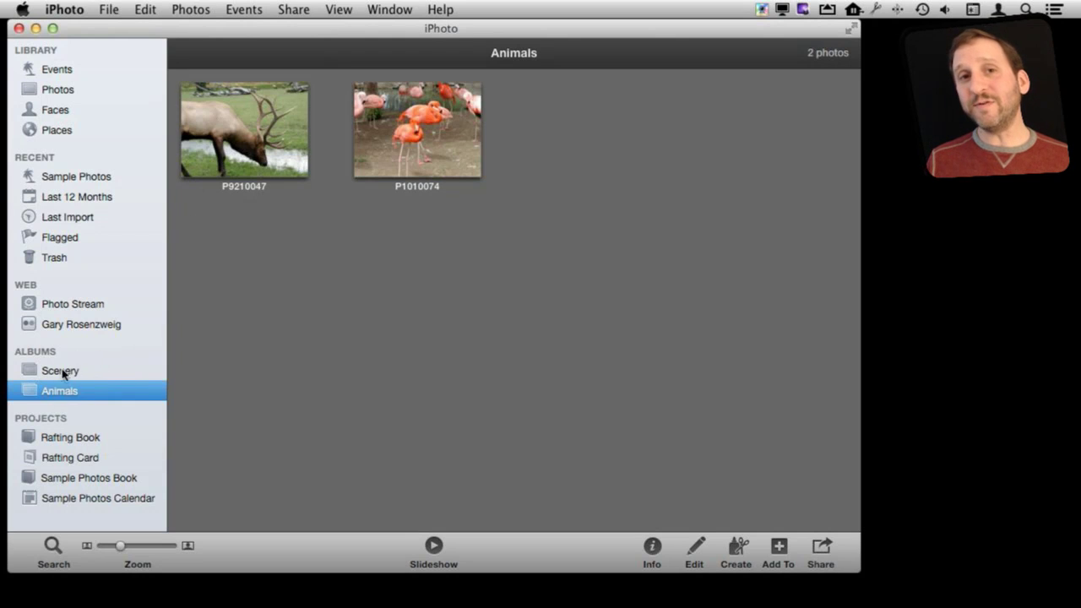
mouse_move(244, 129)
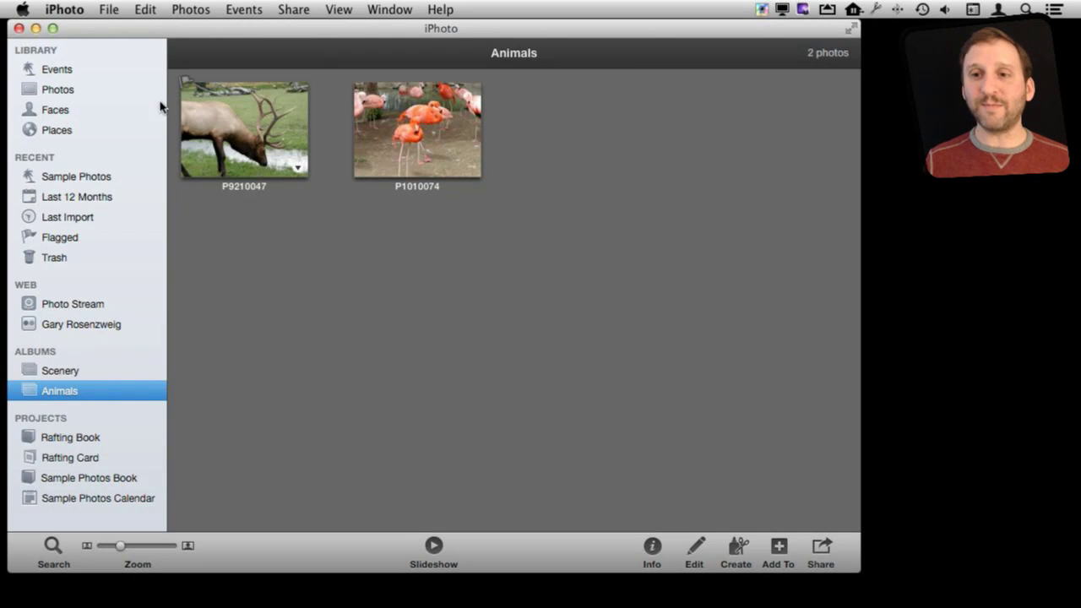
Step: Locate elk photo P9210047 in Sample Photos, then view Scenery's seven photos
left_click(68, 74)
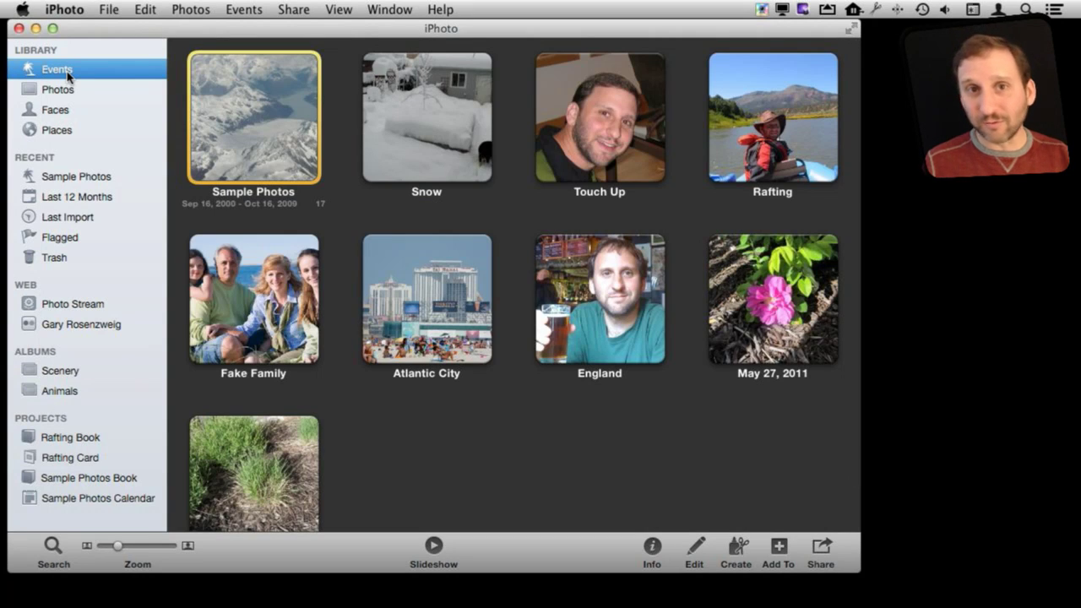
double_click(222, 92)
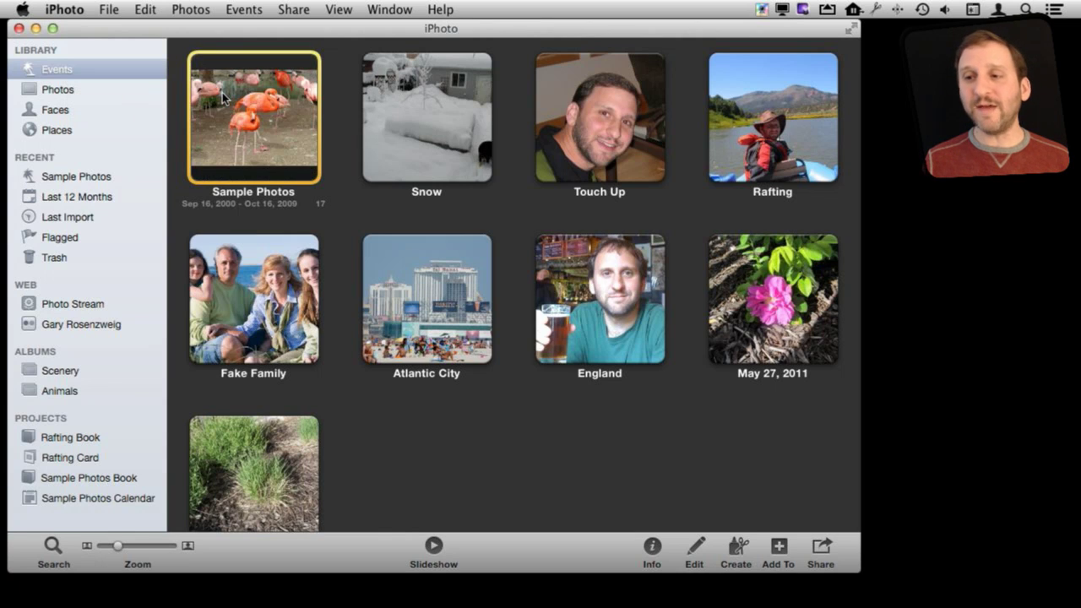
left_click(373, 121)
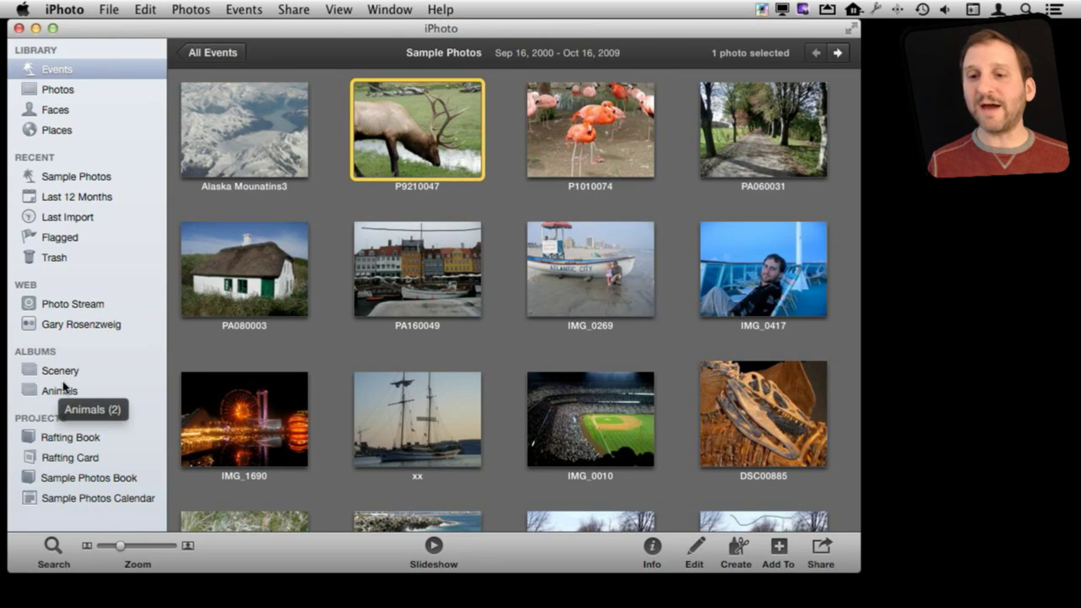
left_click(67, 376)
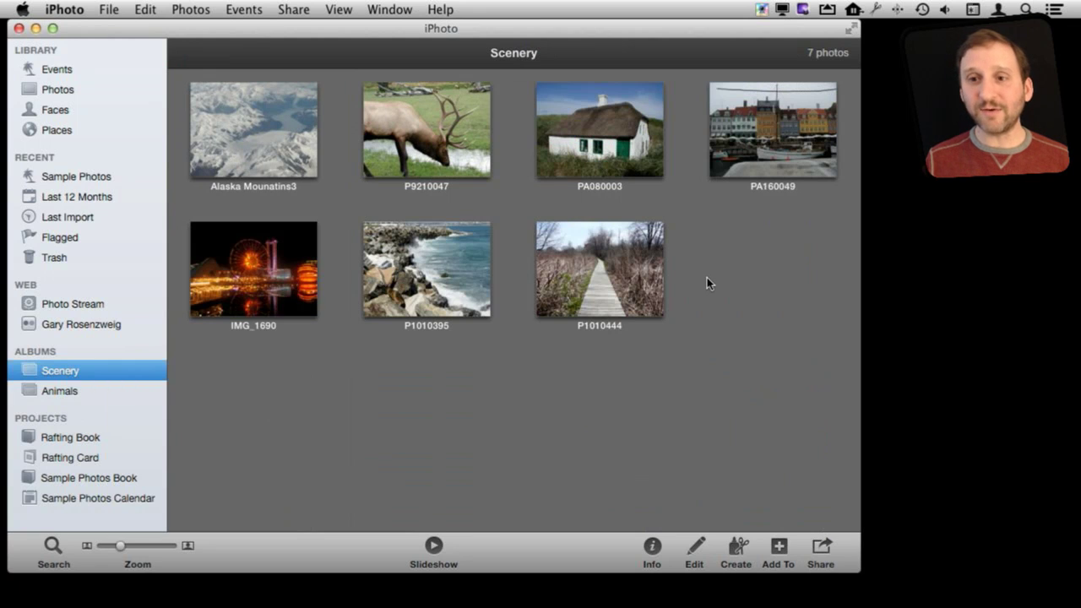
left_click(234, 135)
right_click(234, 133)
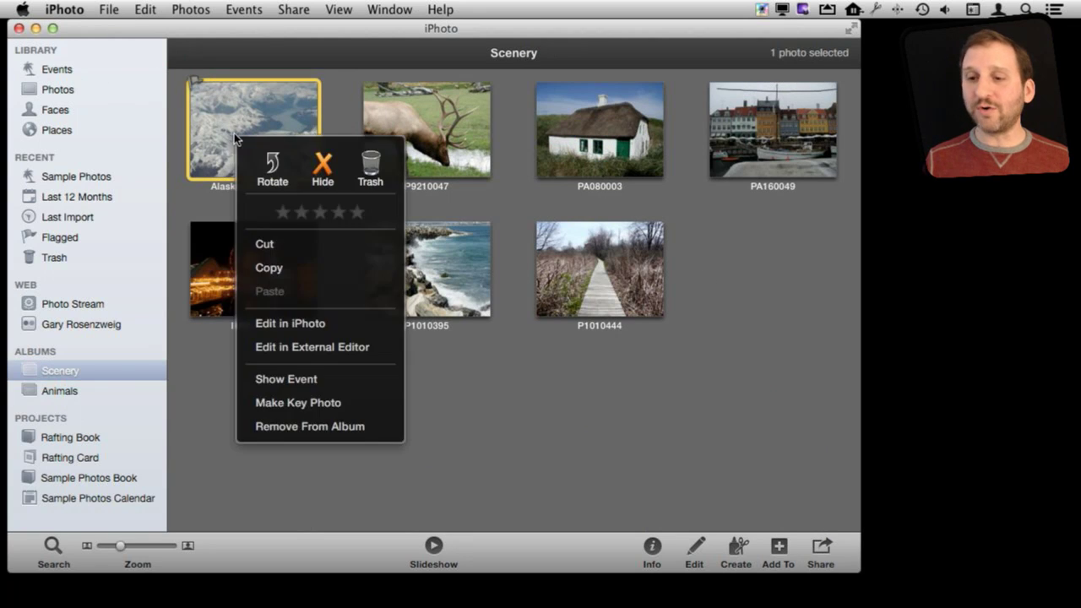
left_click(316, 380)
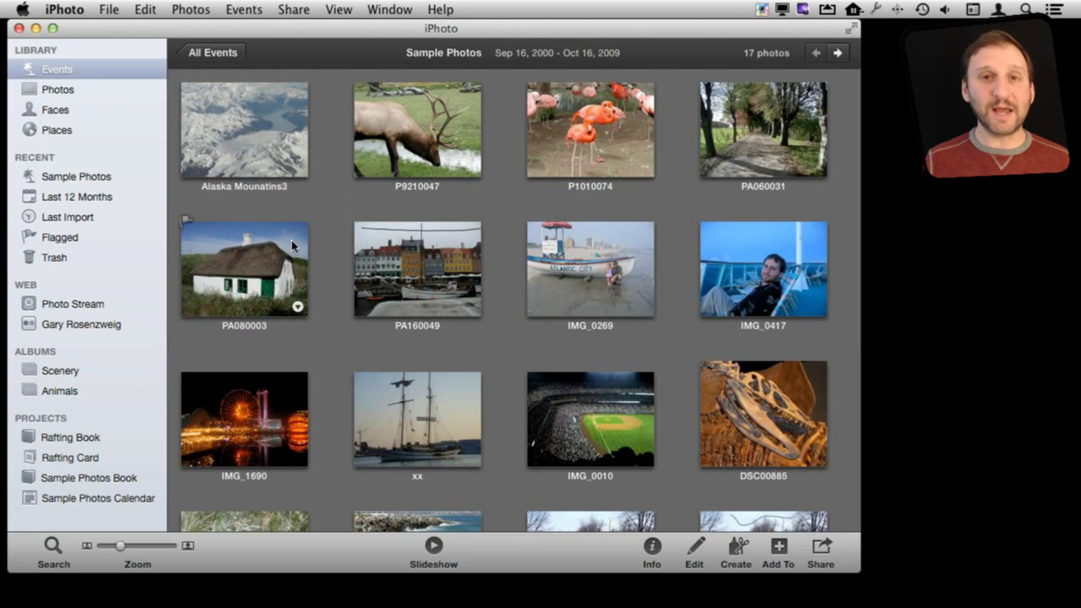
left_click(257, 123)
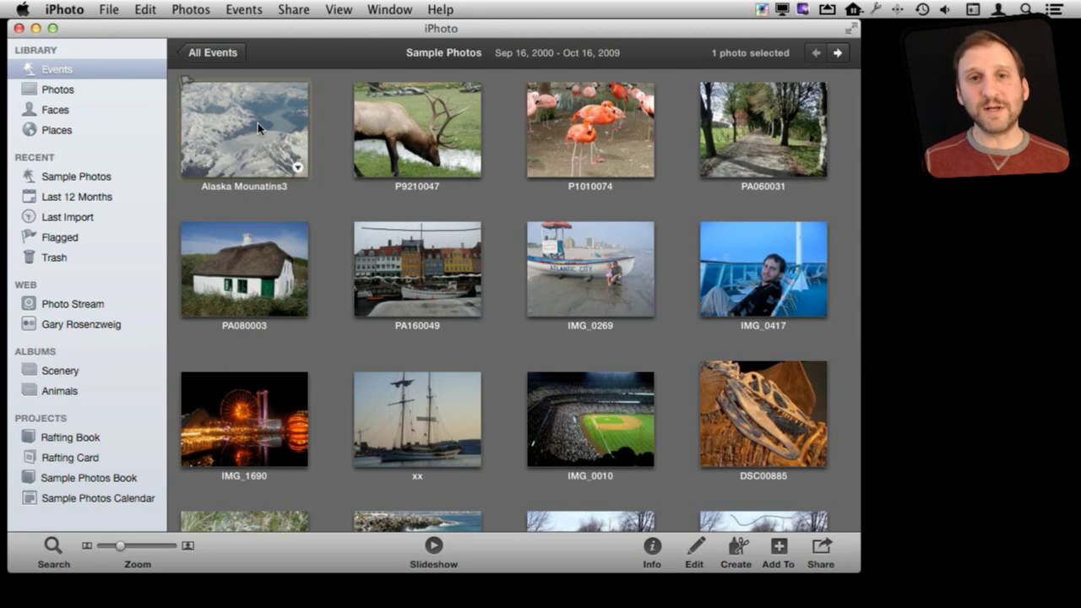
left_click(63, 375)
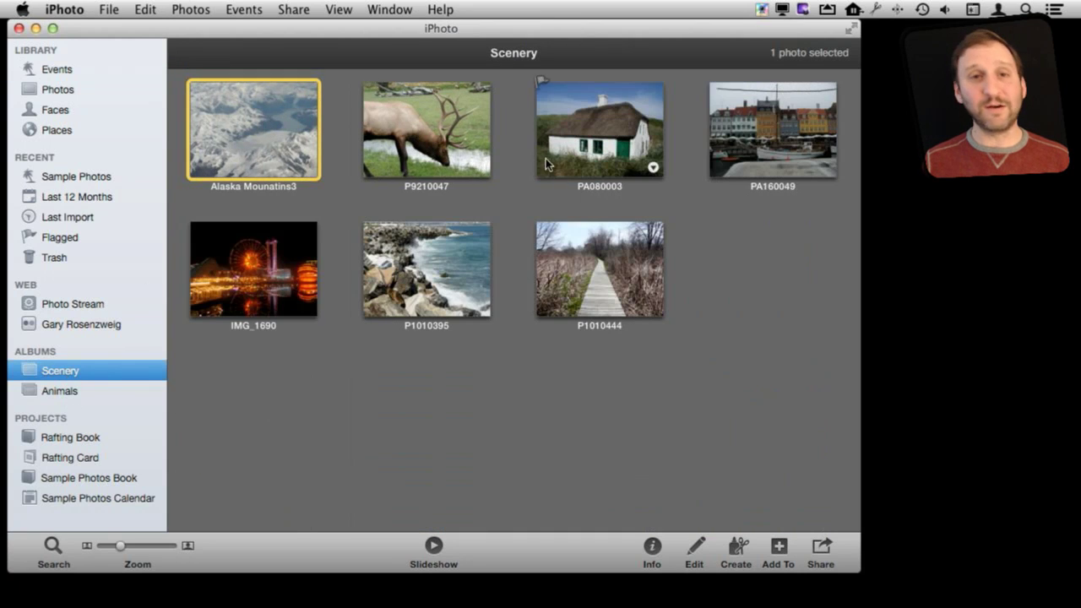
mouse_move(253, 130)
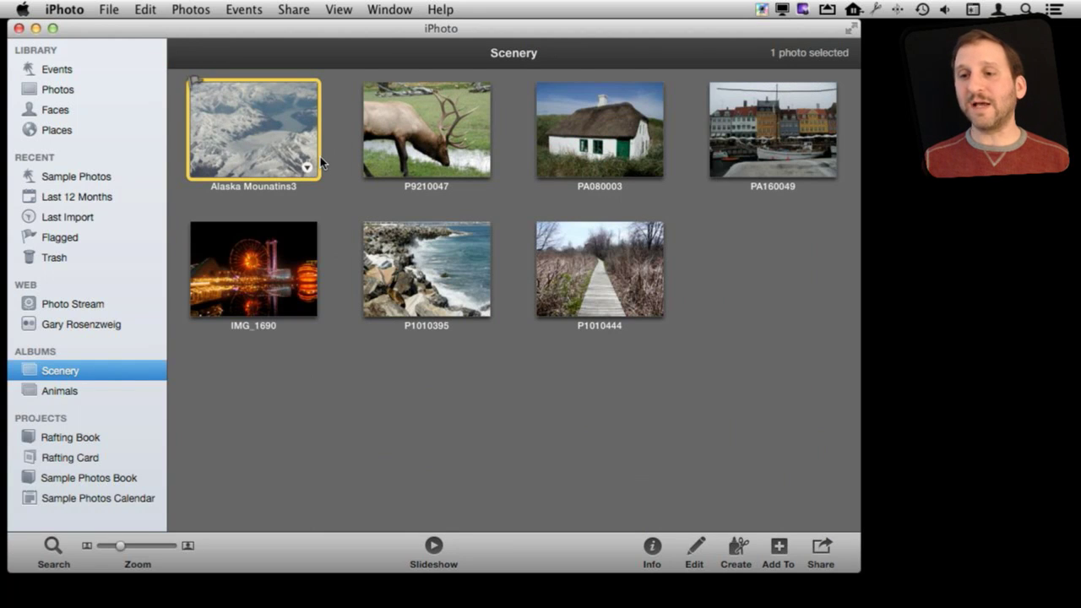
key("super+a")
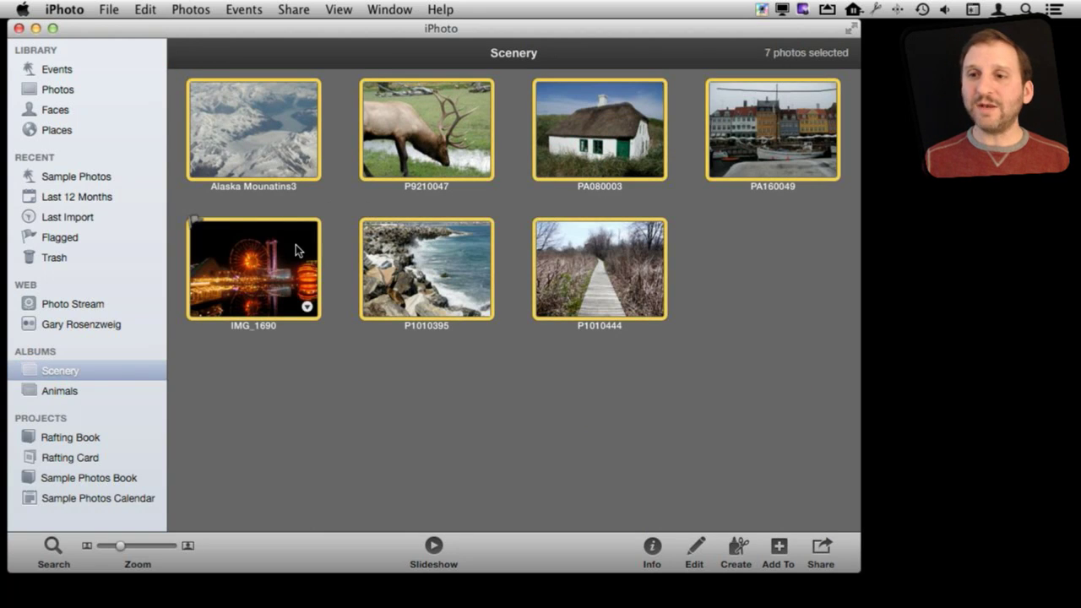
left_click(244, 10)
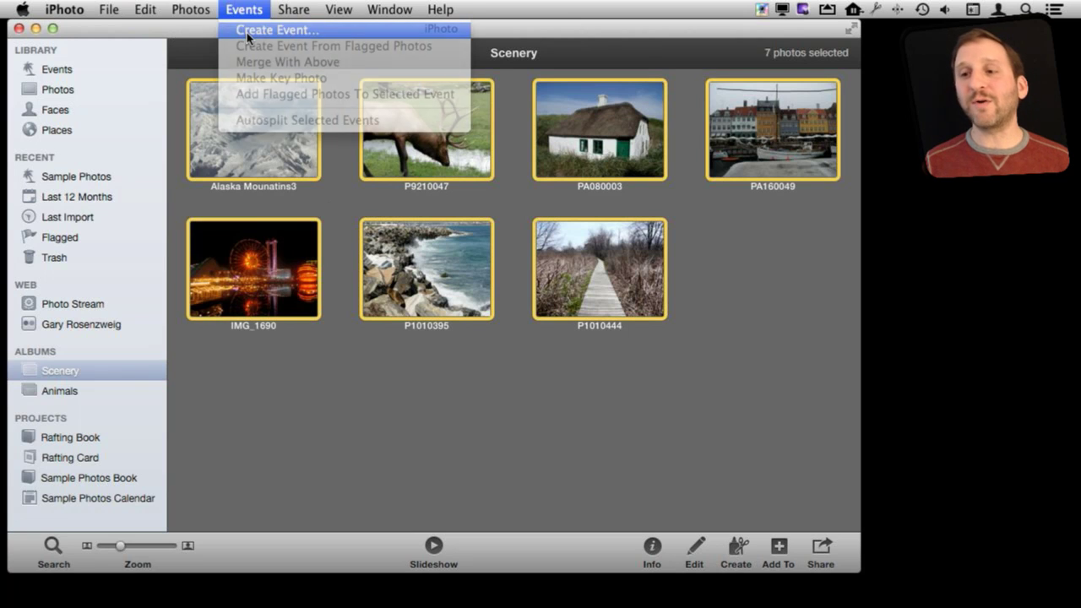
left_click(247, 33)
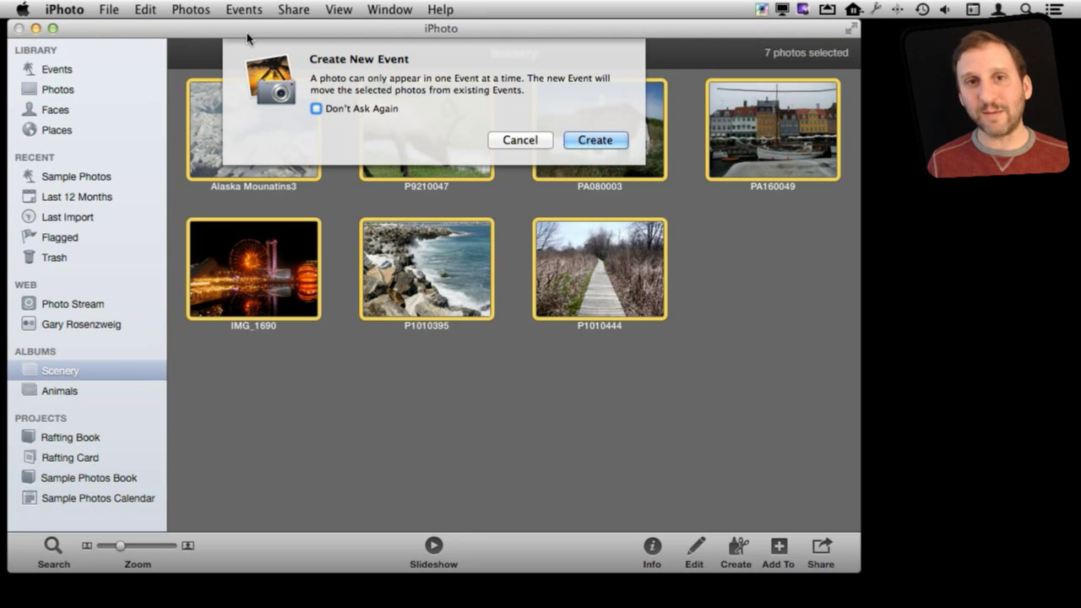
key("Return")
left_click(304, 194)
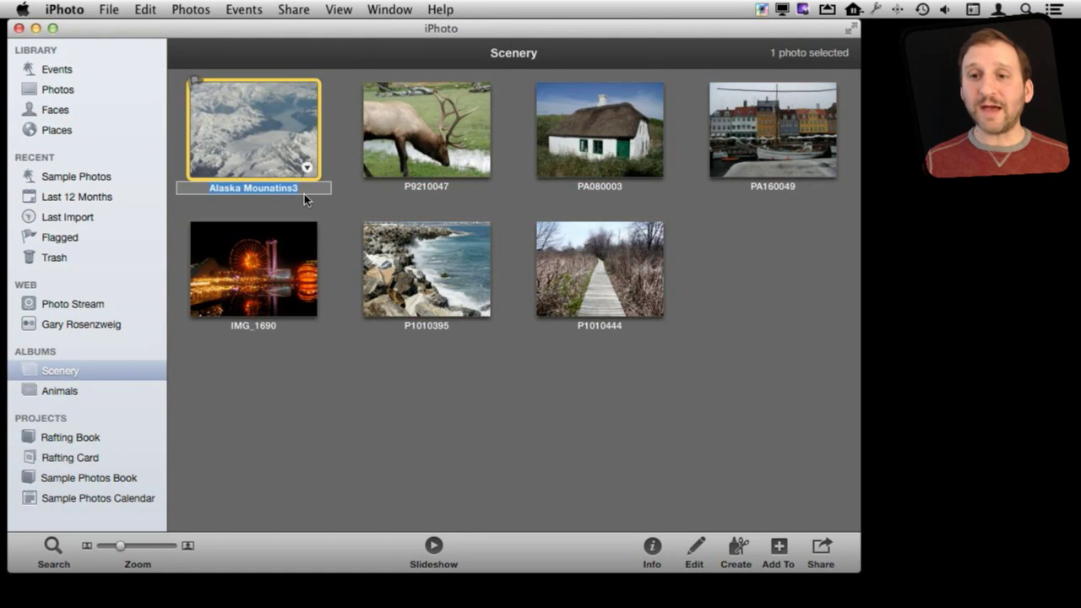
key("Return")
Step: Show all library photos by event, expanding the Touch Up and Snow sections
left_click(80, 71)
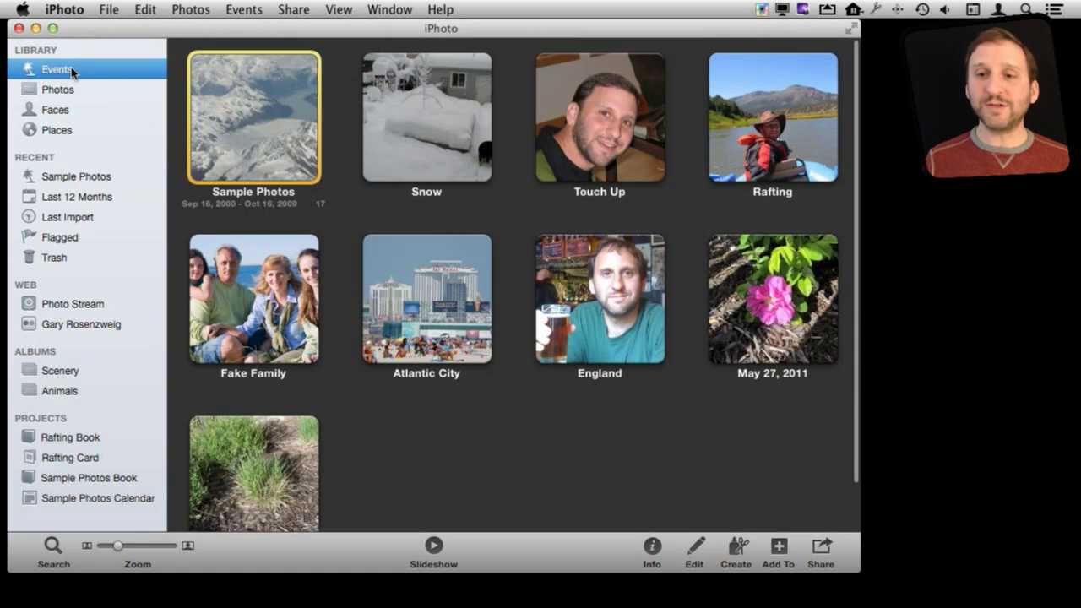
left_click(71, 96)
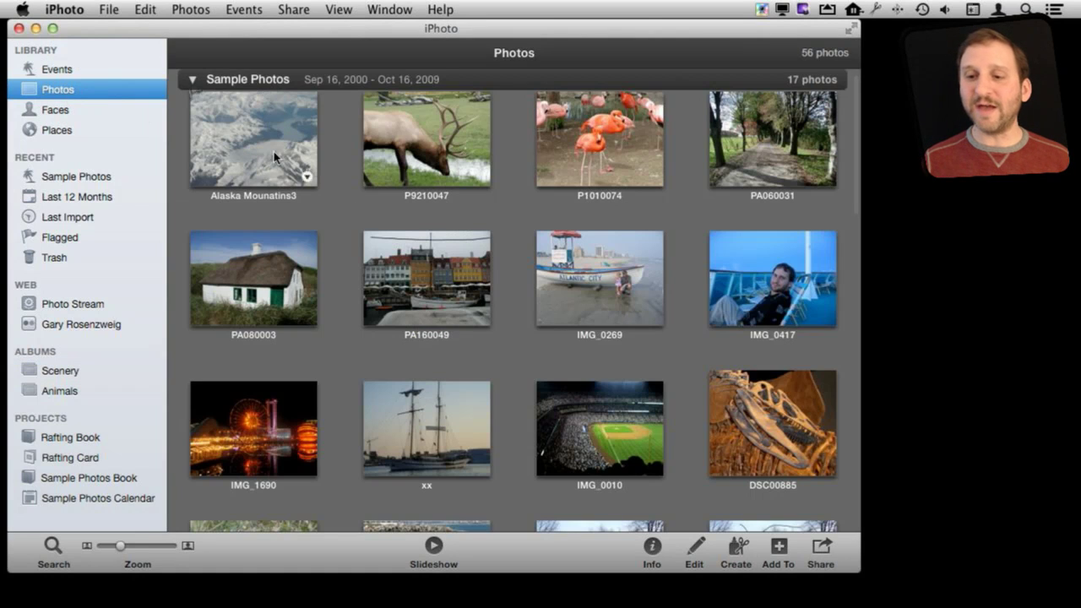
scroll(353, 377, "down", 10)
scroll(354, 377, "down", 5)
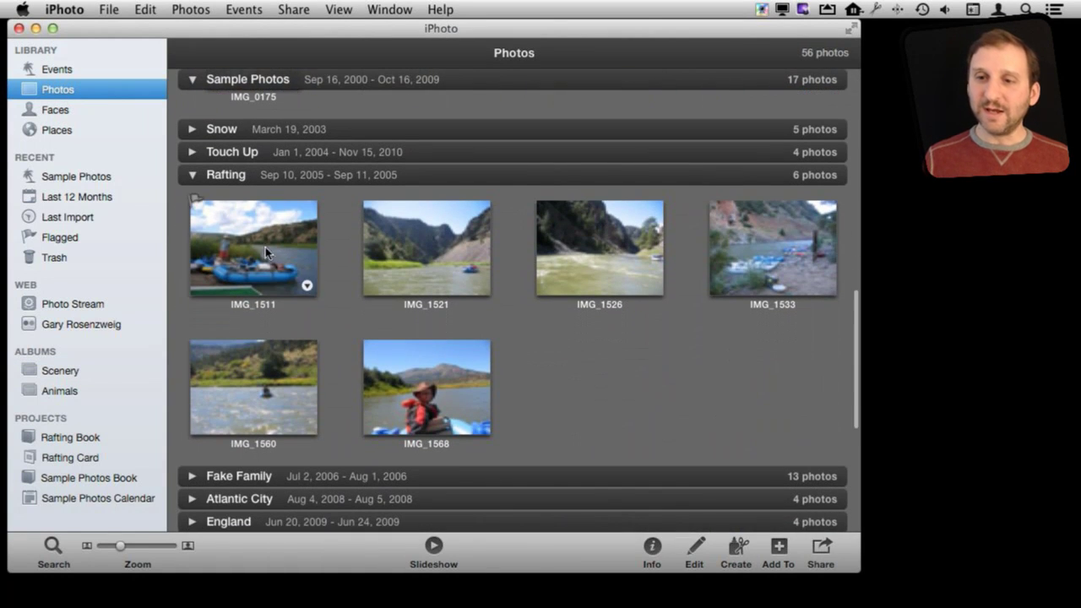
left_click(193, 154)
left_click(193, 129)
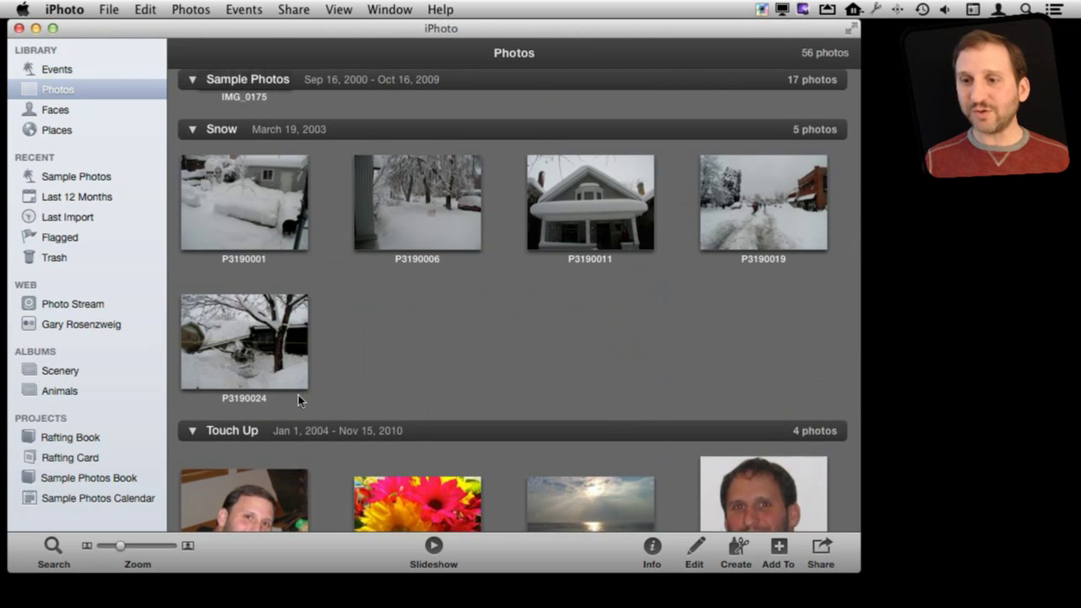
Step: Multi-select P3190001, P3190024, P3190011 and a sunset photo, then clear the selection
left_click(236, 197)
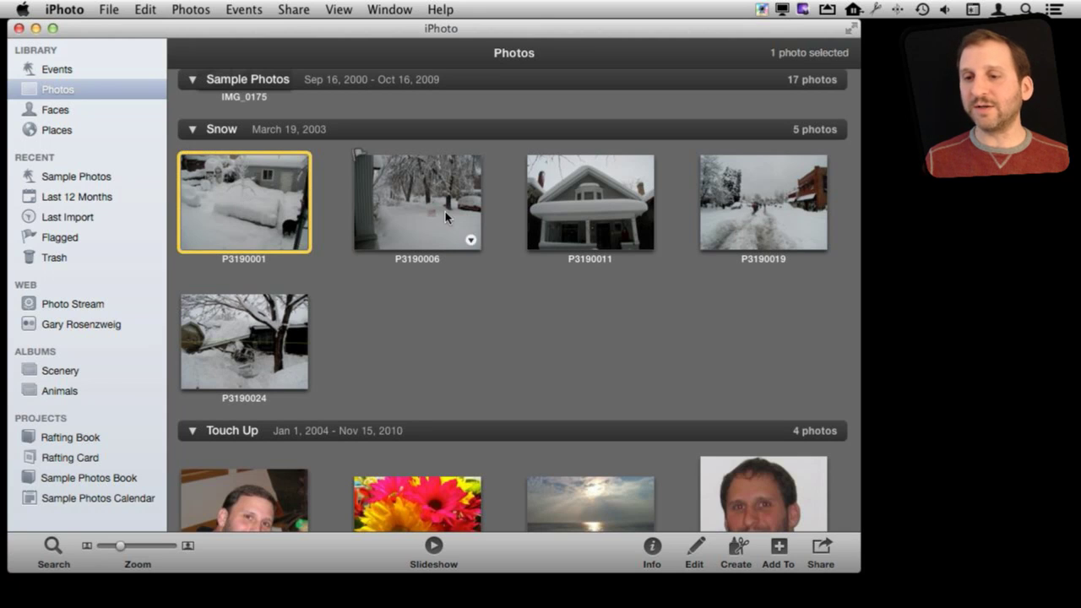
left_click(251, 335, "super")
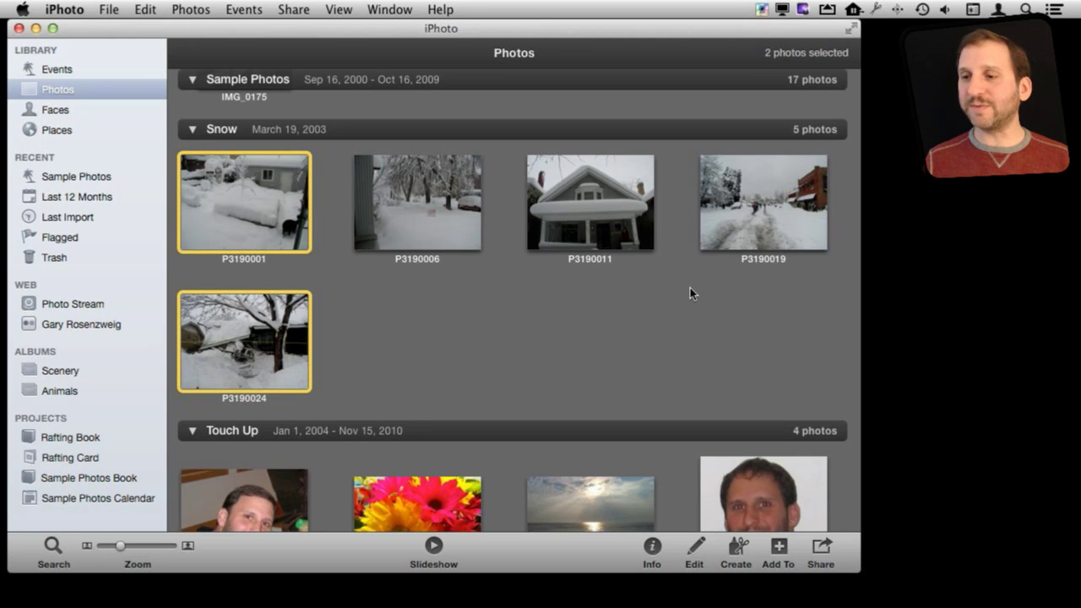
left_click(645, 223, "super")
left_click(595, 505, "super")
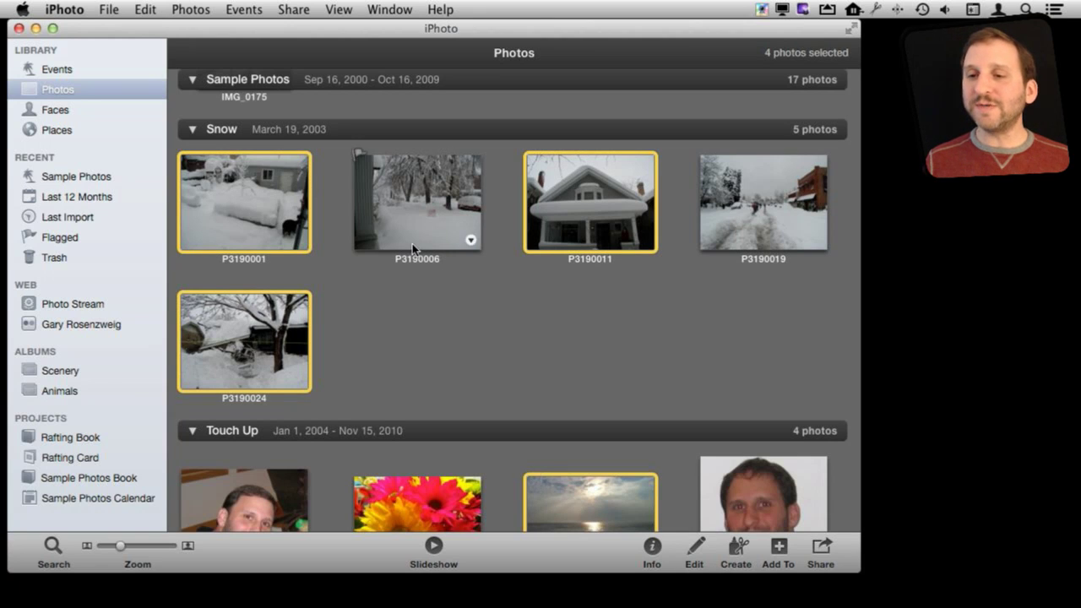
left_click(369, 313)
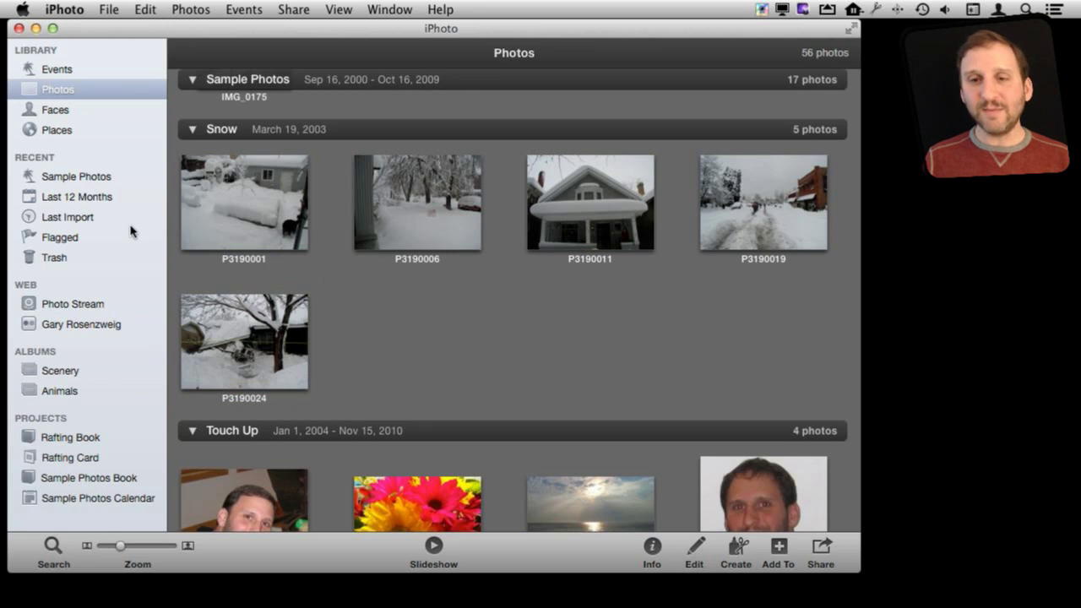
Step: Flag snow photo P3190001 using Photos > Flag Photo
left_click(223, 203)
left_click(185, 155)
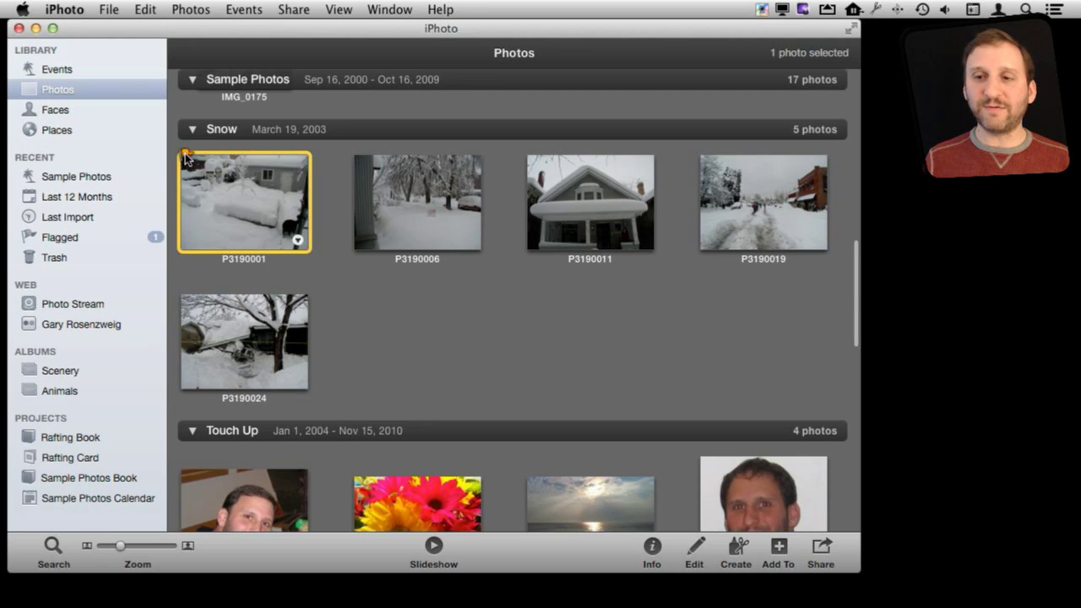
left_click(192, 9)
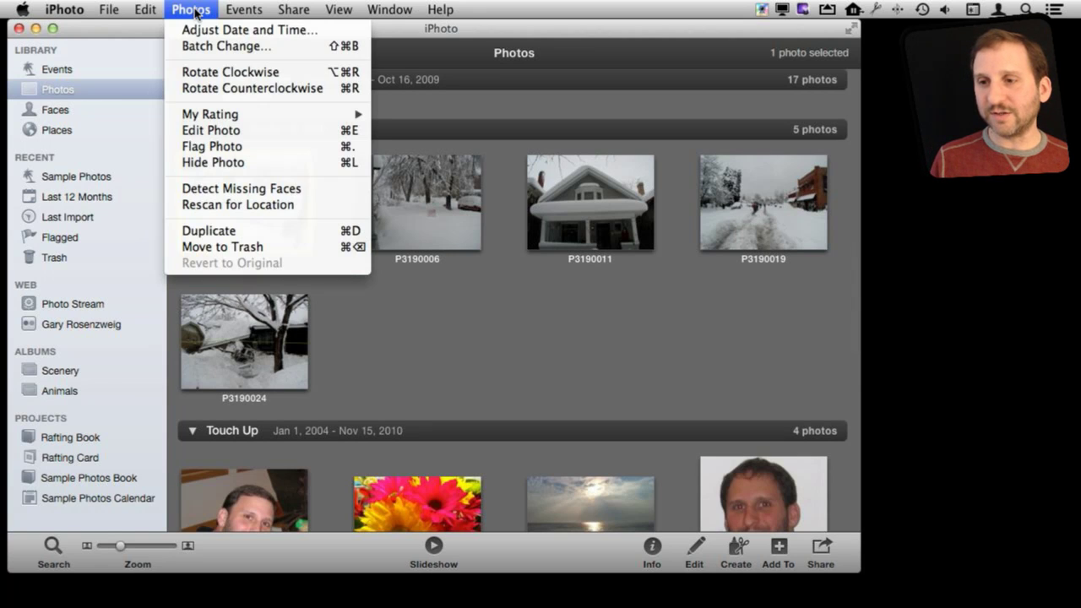
left_click(276, 145)
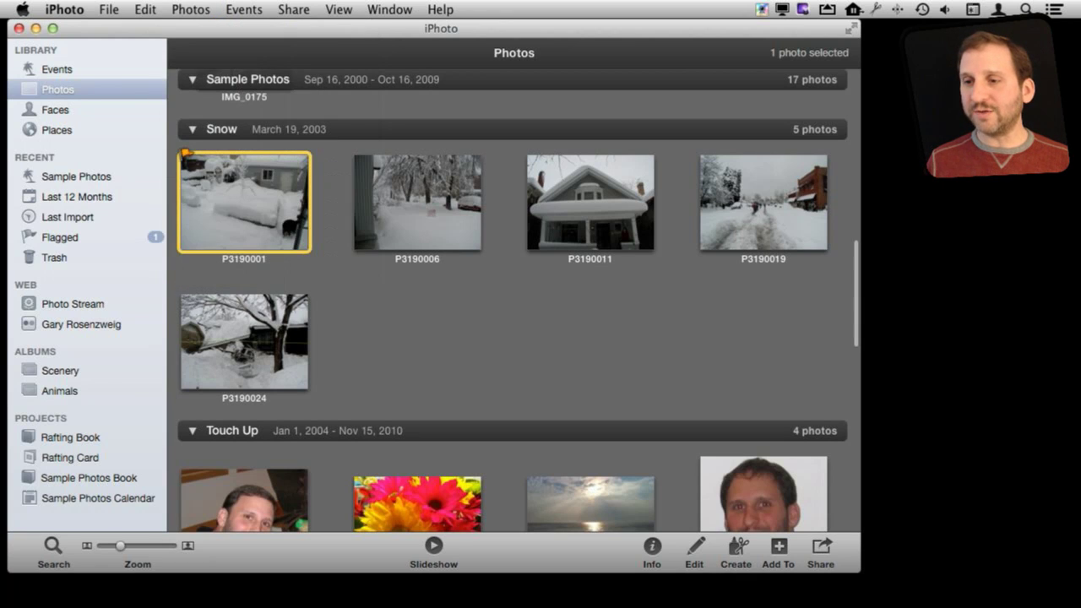
Step: Flag snow photos P3190011 and P3190024 with arrow keys and Cmd+period
key("Right")
key("Right")
key("super+period")
key("Right")
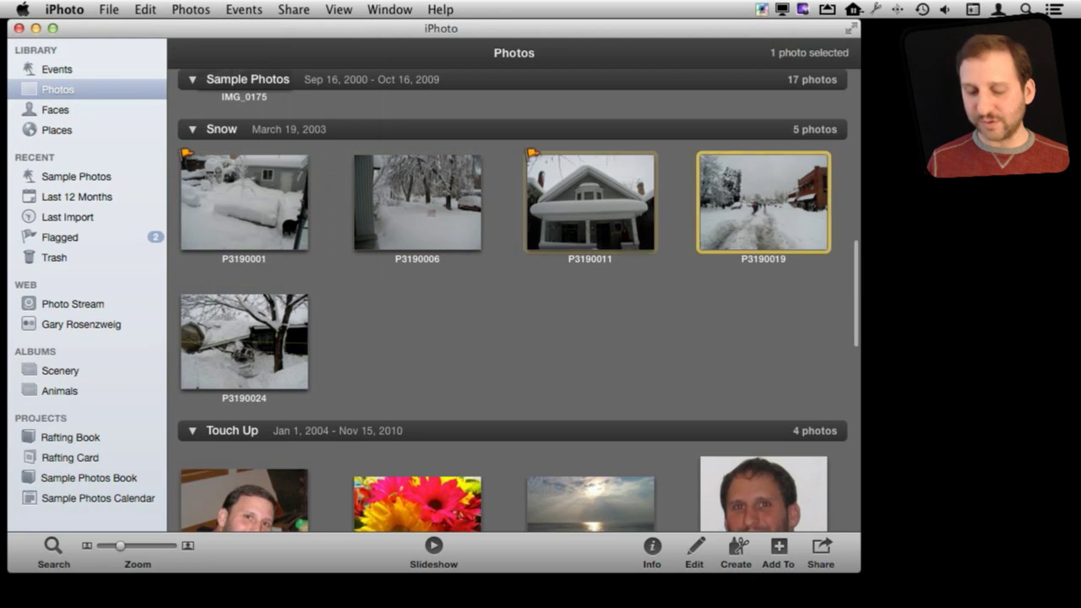
key("Right")
key("super+period")
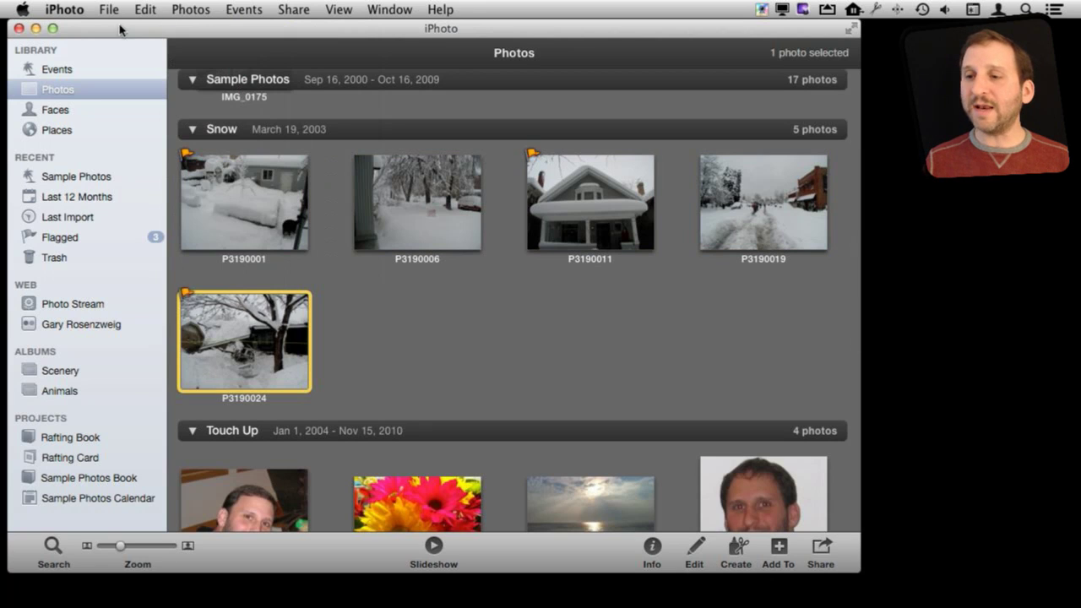
left_click(64, 240)
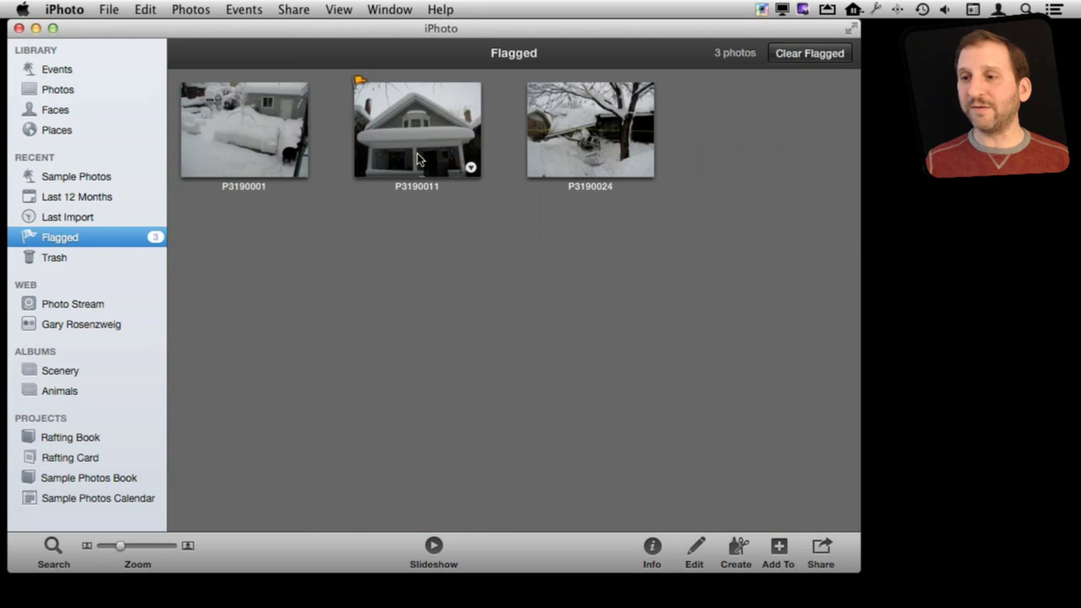
mouse_move(244, 203)
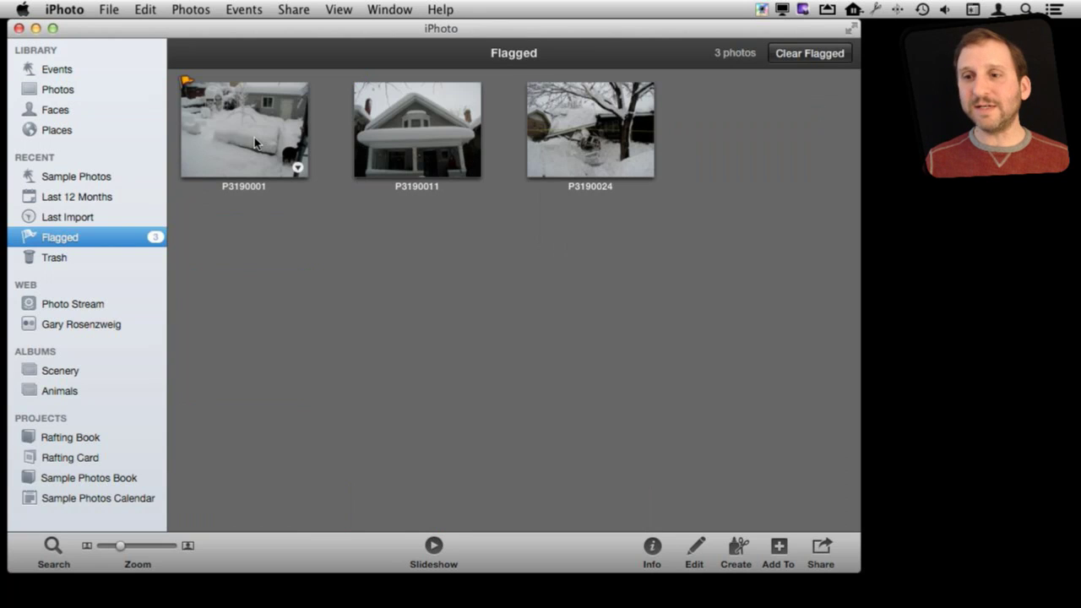
left_click(255, 144)
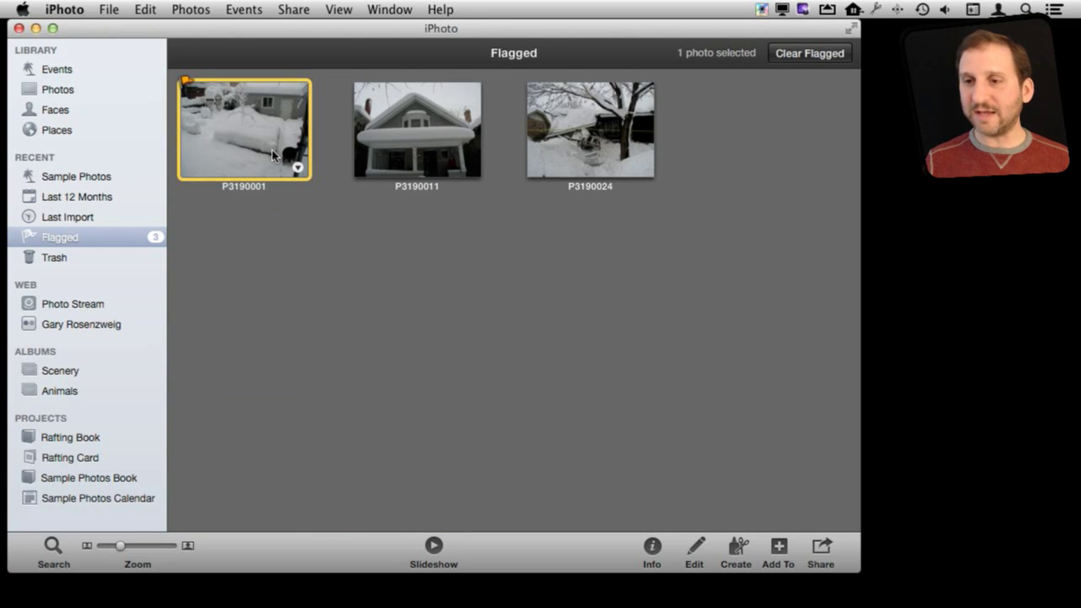
key("super+period")
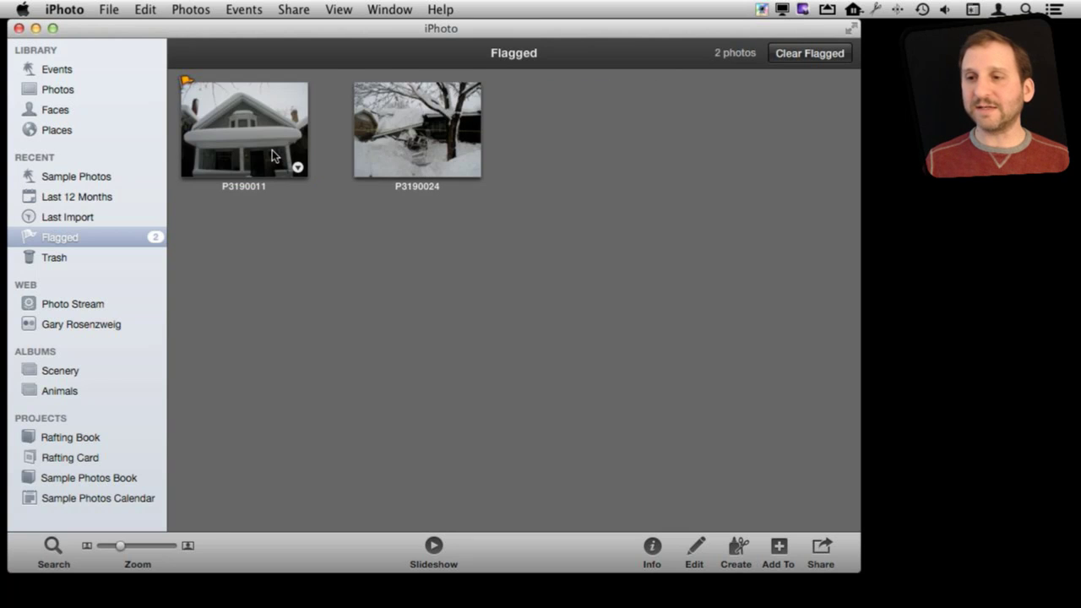
key("super+z")
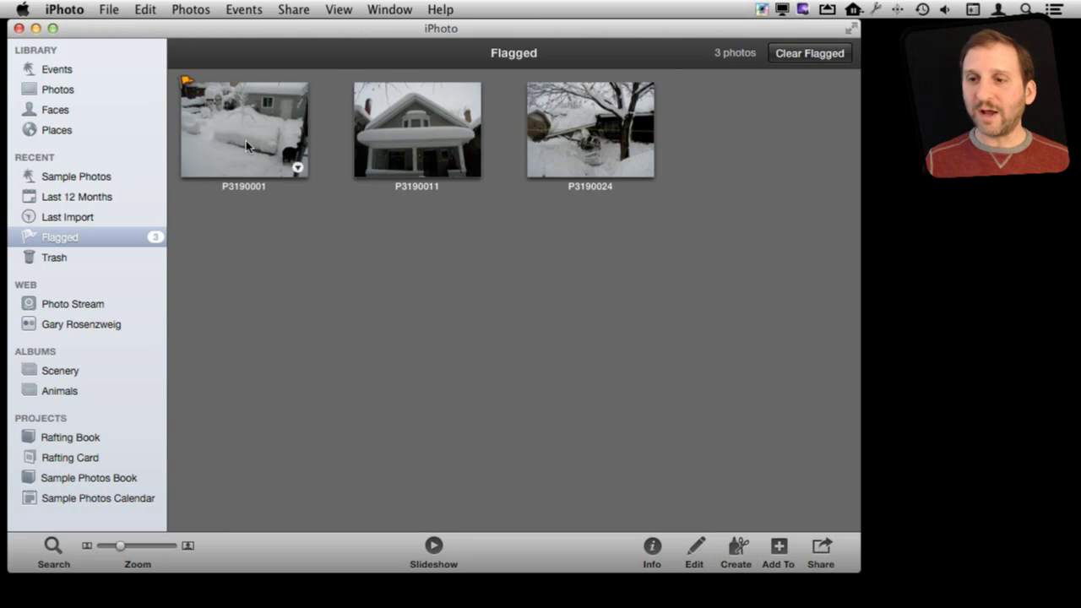
right_click(300, 170)
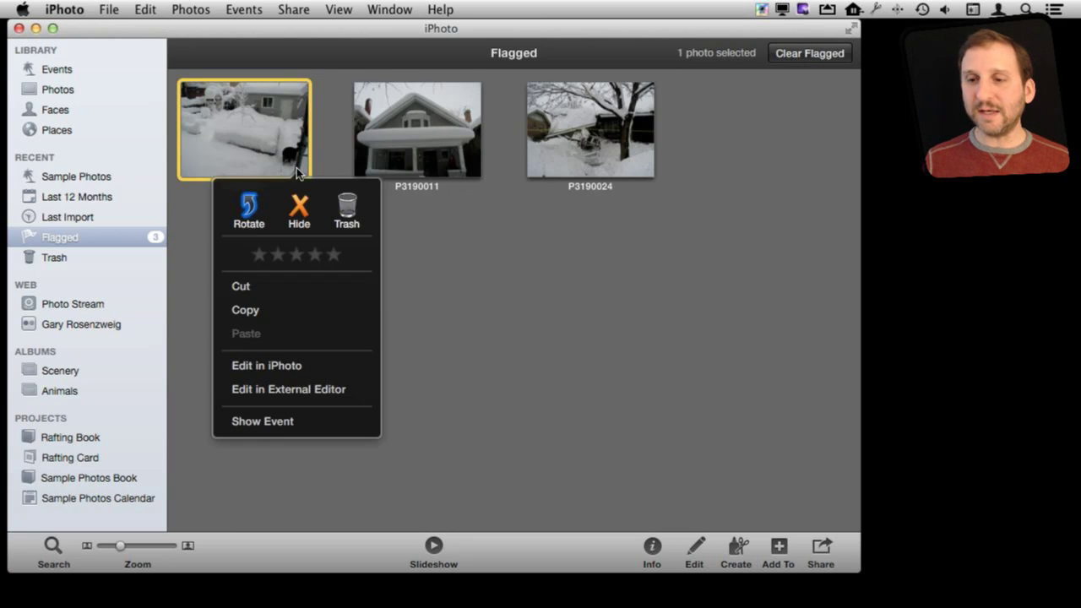
left_click(448, 259)
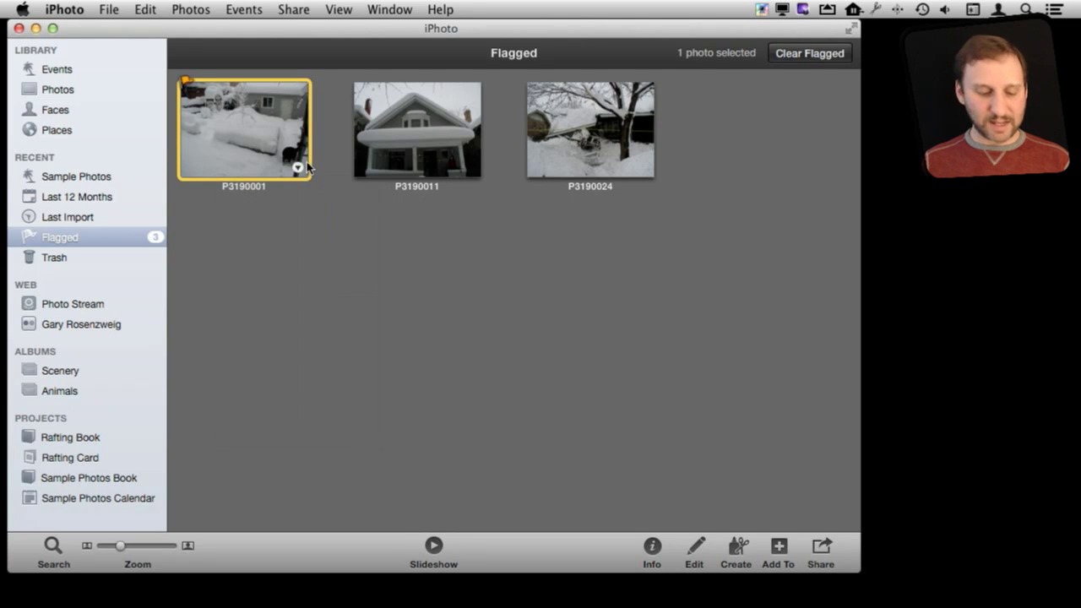
key("super+a")
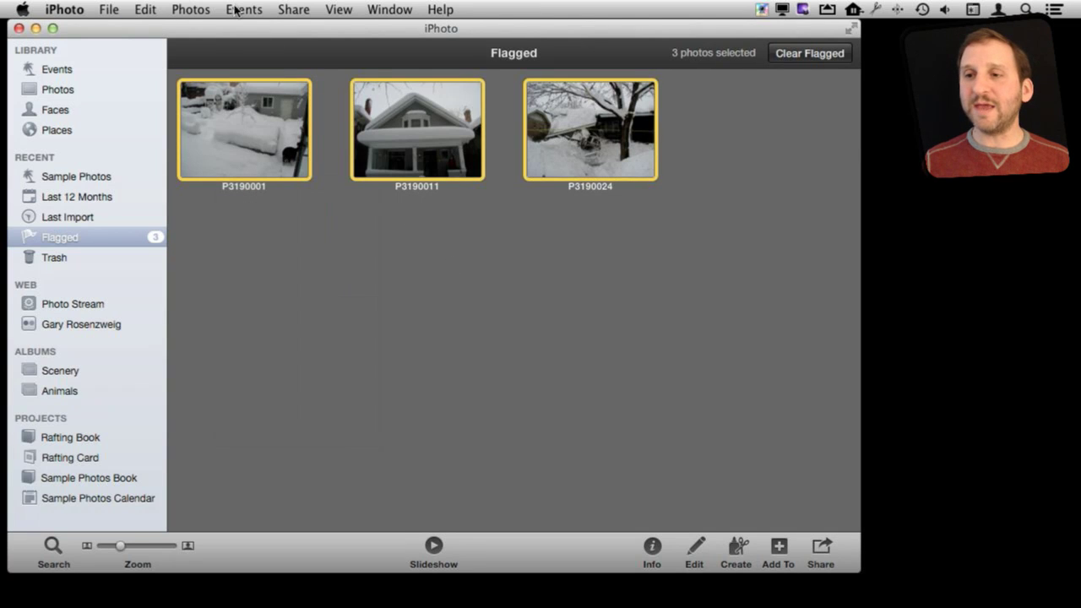
Step: Create an event from the three flagged snow photos via Events > Create Event From Flagged Photos
left_click(235, 10)
left_click(277, 29)
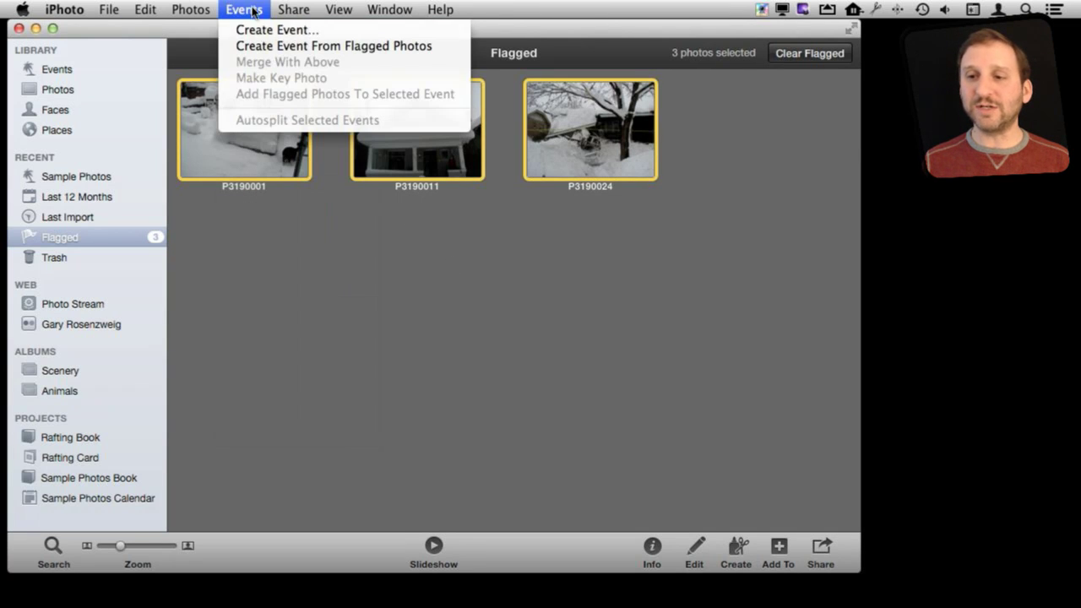
left_click(280, 263)
left_click(244, 9)
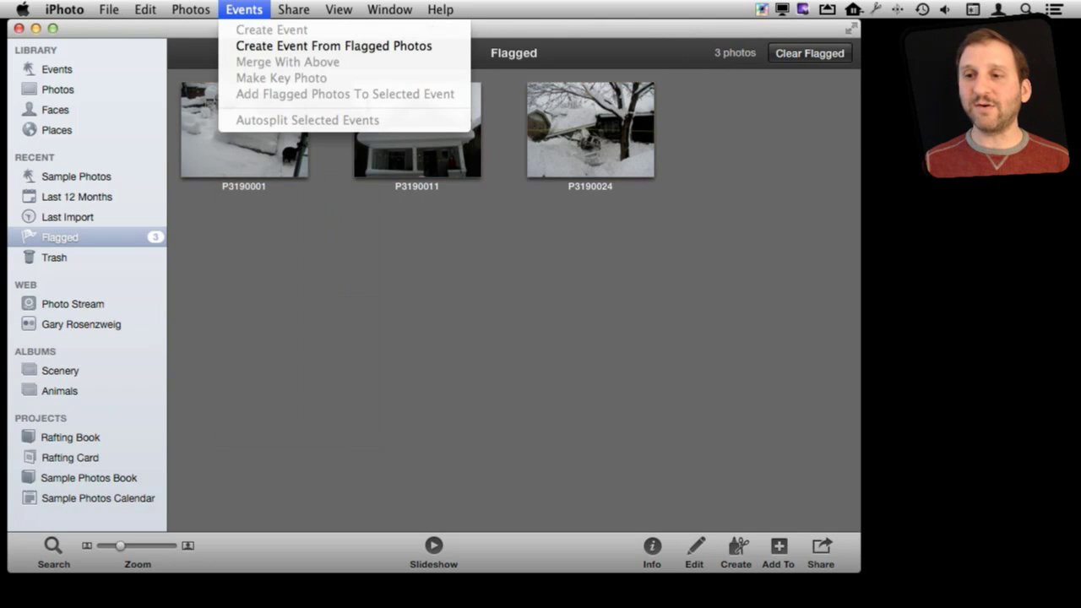
left_click(252, 52)
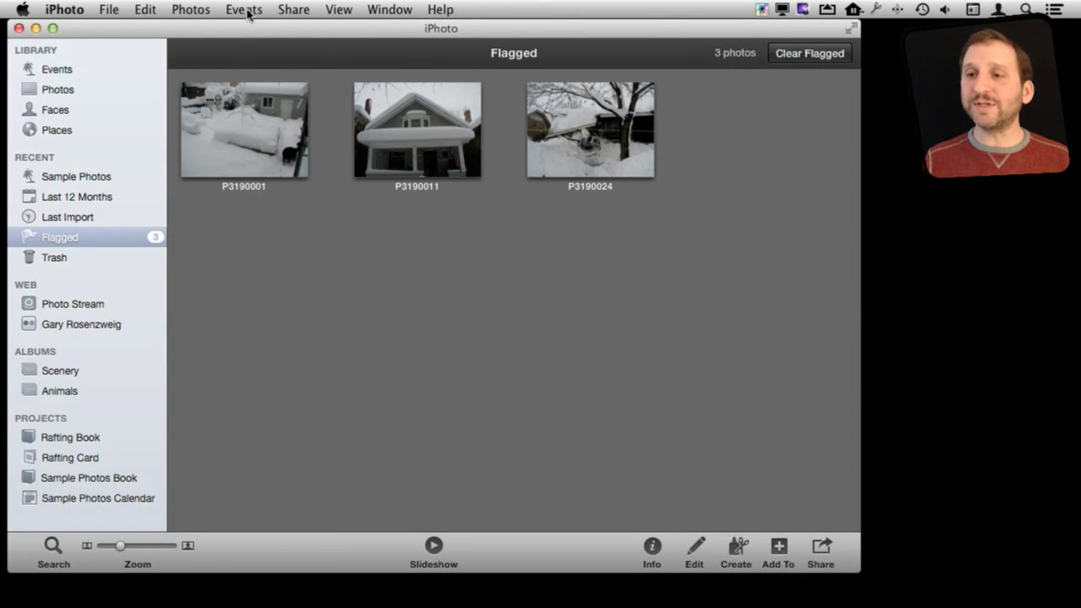
left_click(247, 10)
left_click(254, 44)
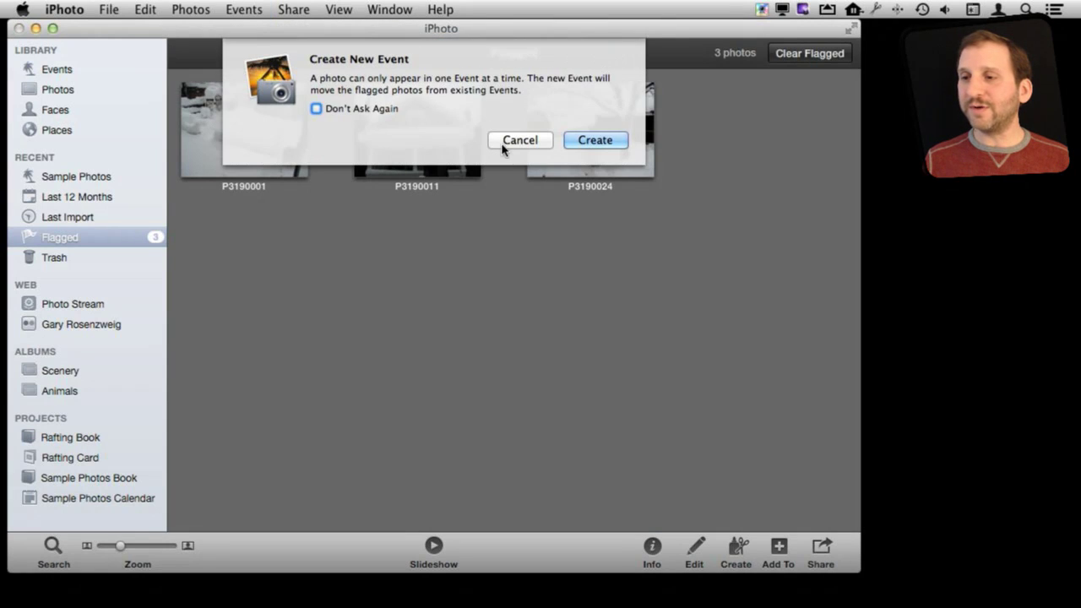
left_click(595, 141)
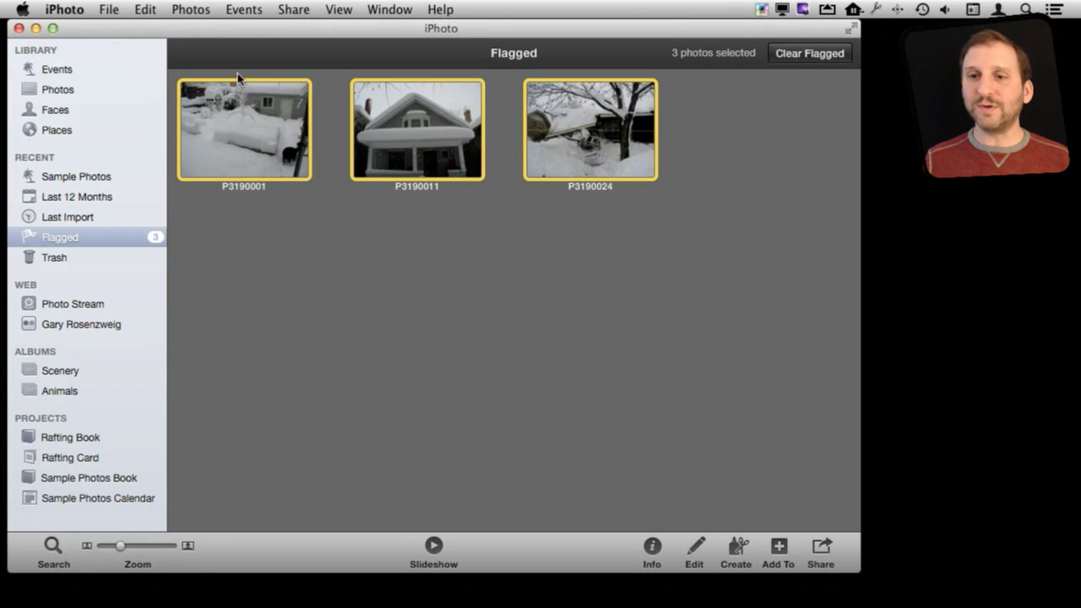
Step: Delete the untitled event's three snow photos and view them in the Trash
left_click(73, 64)
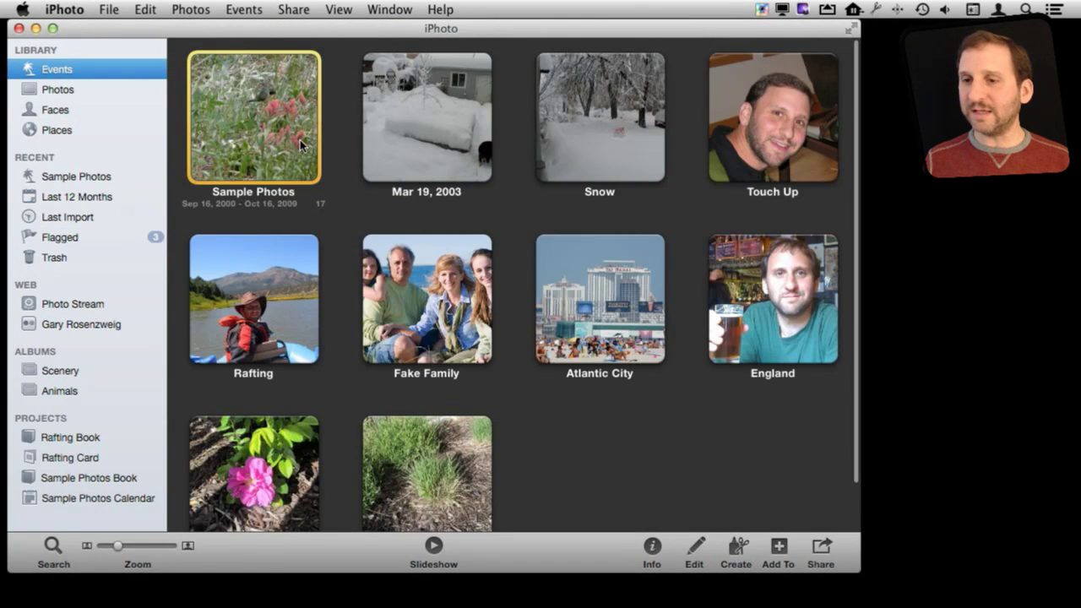
left_click(424, 140)
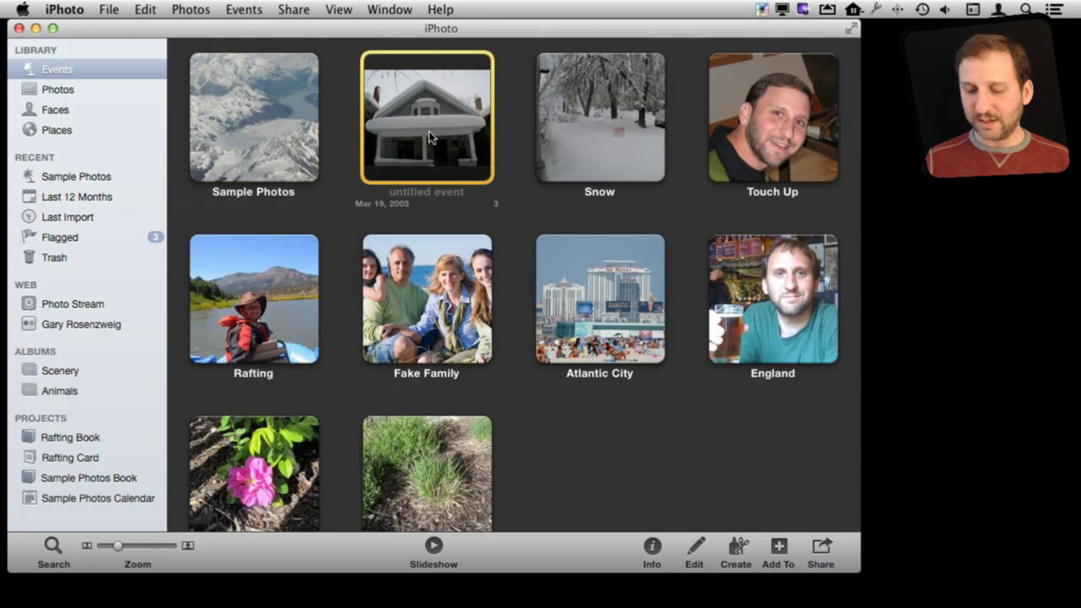
key("BackSpace")
left_click(601, 131)
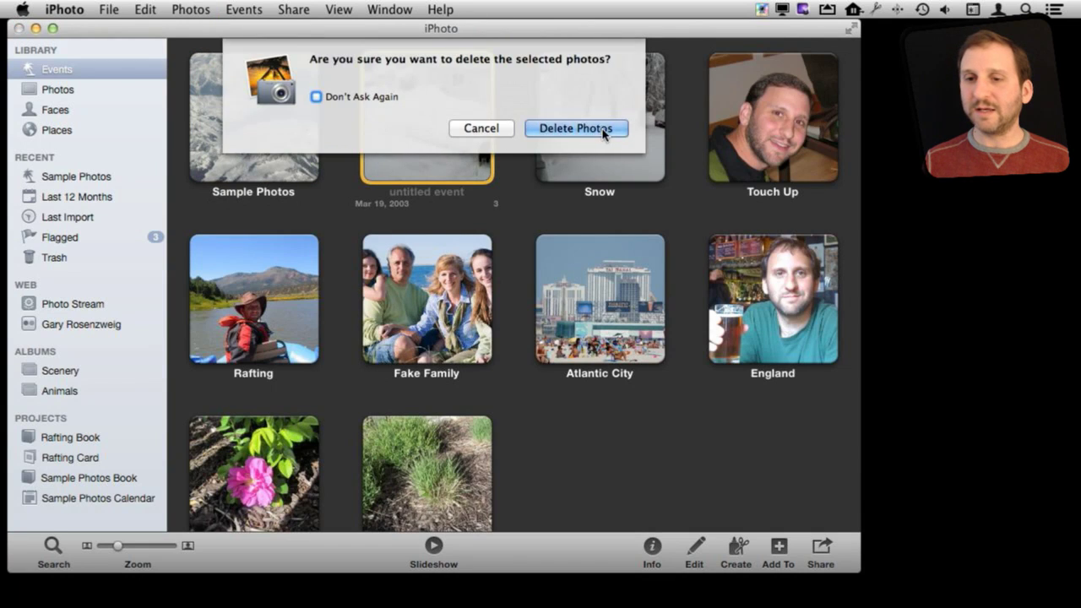
left_click(80, 262)
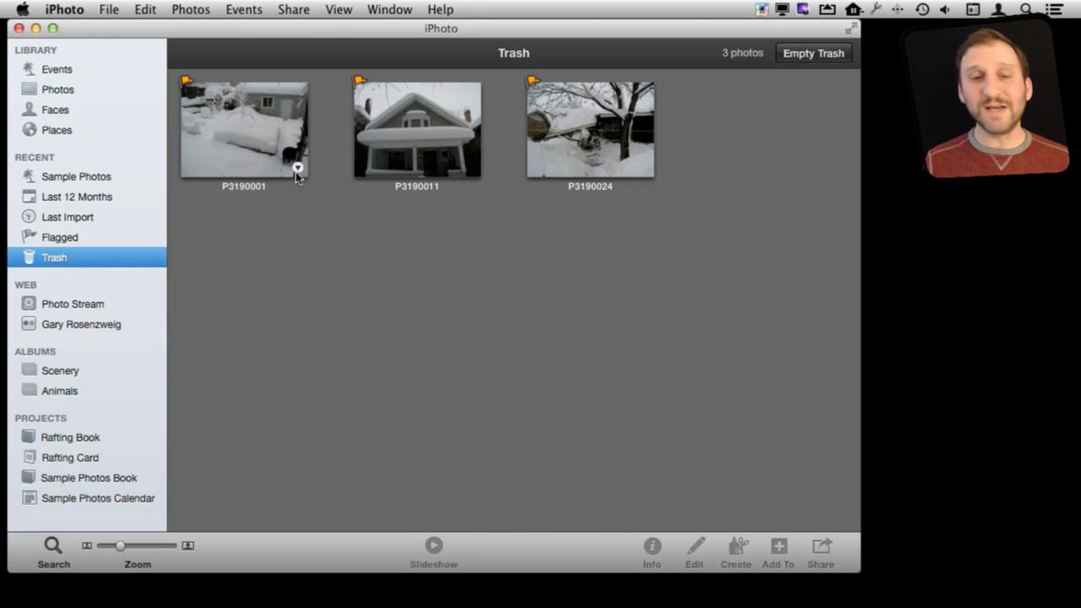
Step: Look for the Put Back option for the three trashed photos without restoring them
right_click(296, 174)
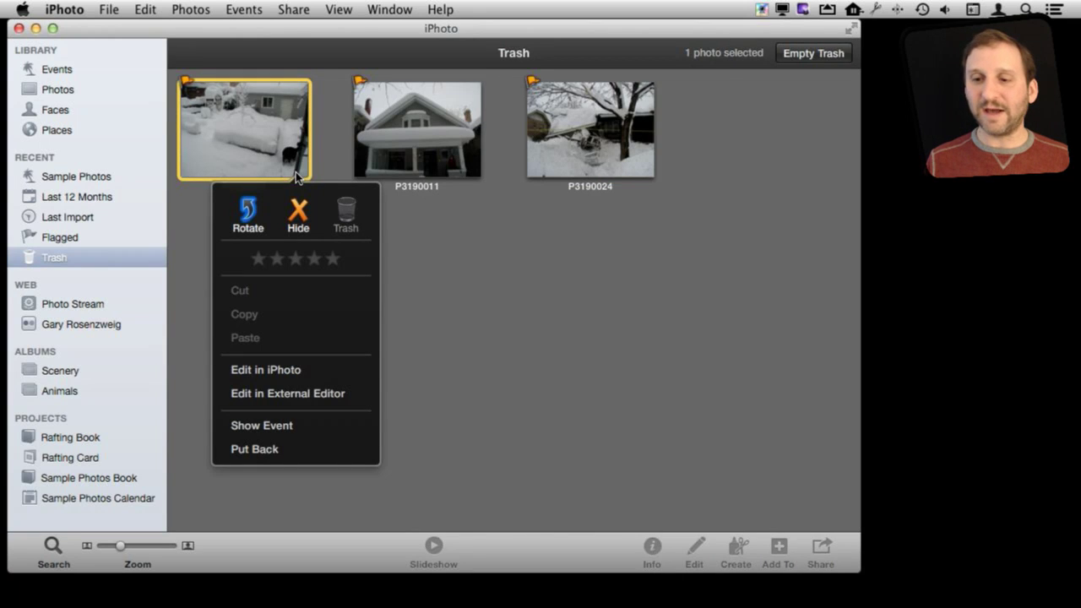
left_click(286, 449)
key("super+a")
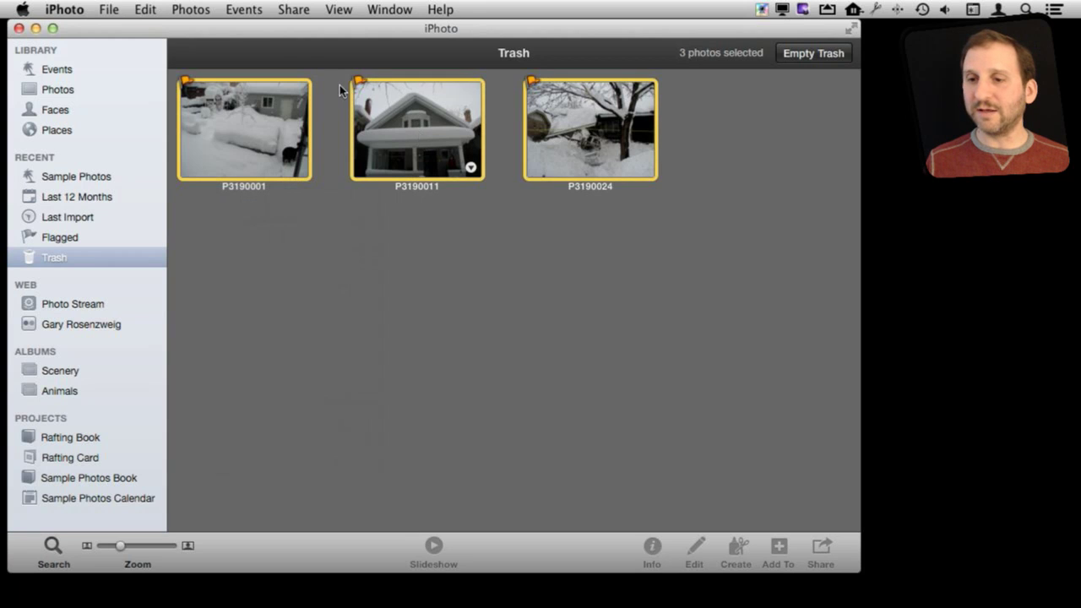
left_click(243, 10)
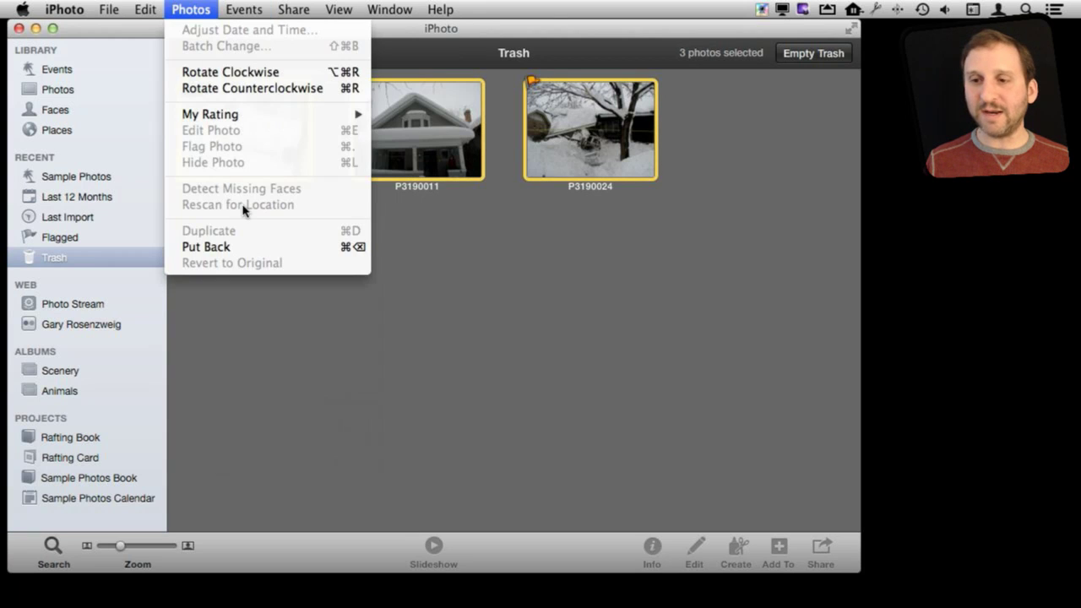
left_click(512, 276)
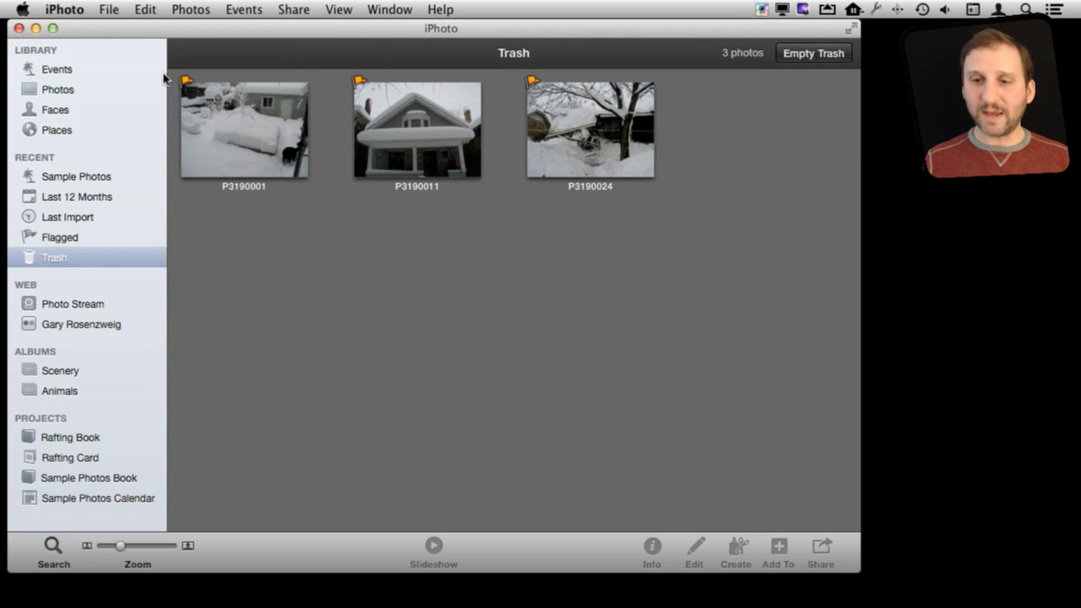
Step: Look for the Empty Trash command without using it, then switch to the desktop
right_click(63, 259)
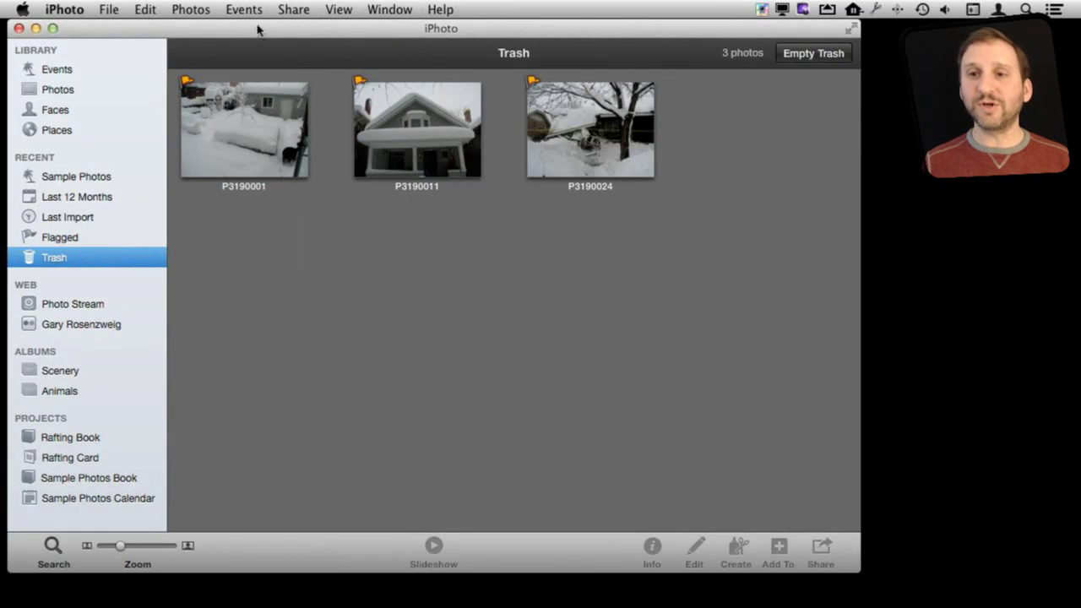
left_click(64, 9)
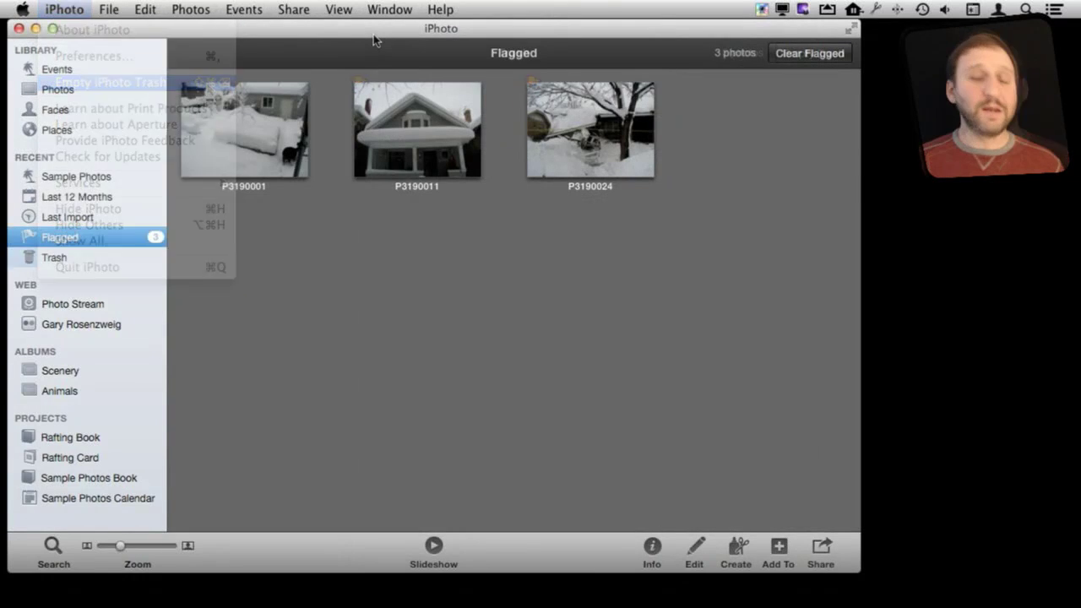
left_click(962, 284)
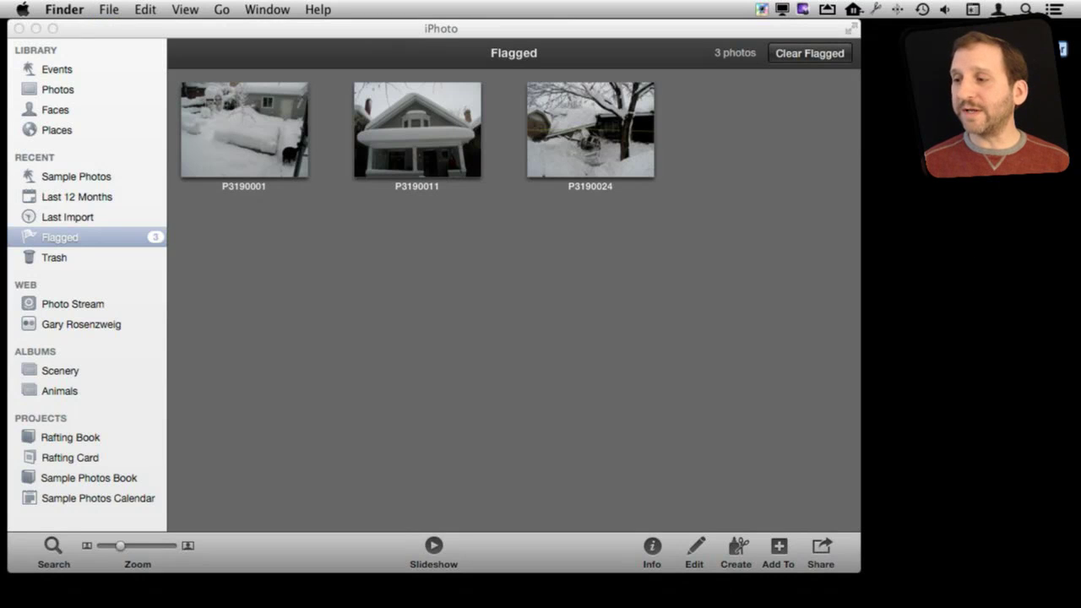
Step: Create an untitled desktop folder and copy the three flagged photos into it
key("super+shift+n")
left_click_drag(921, 282, 921, 337)
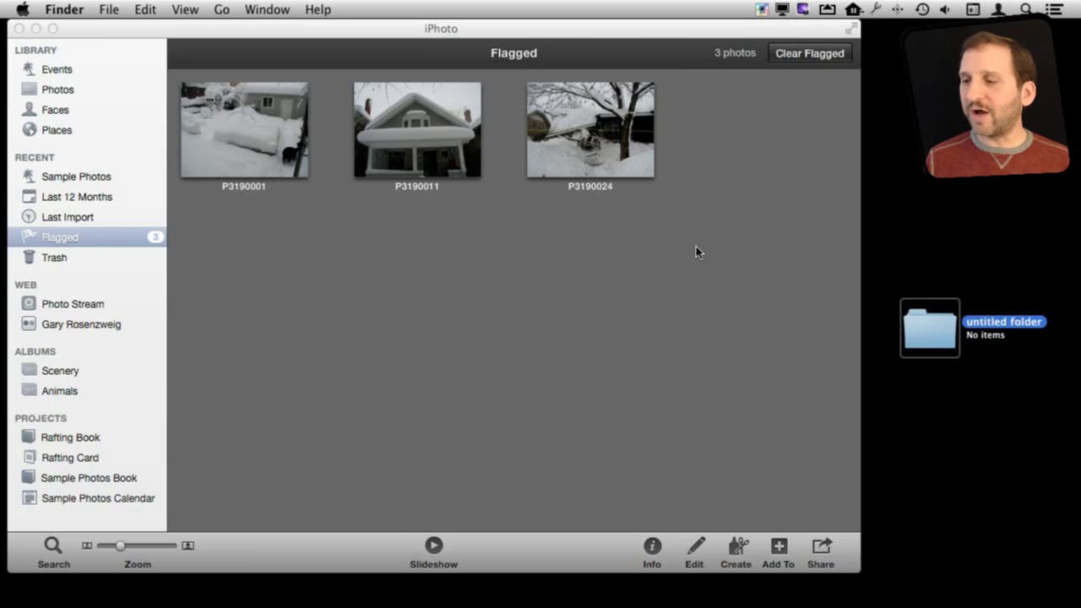
left_click(644, 242)
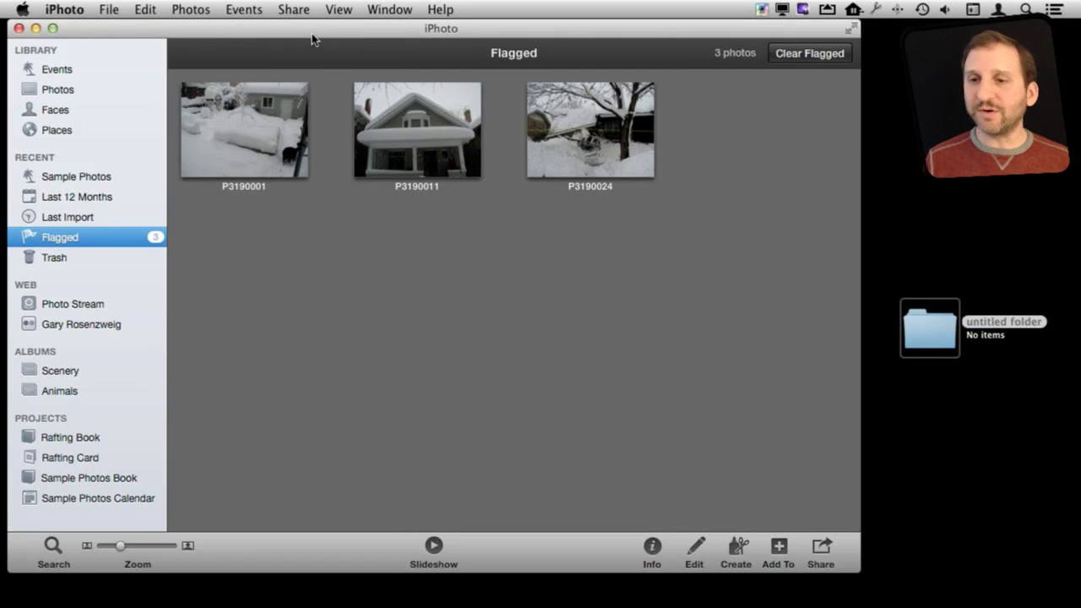
left_click_drag(219, 208, 675, 125)
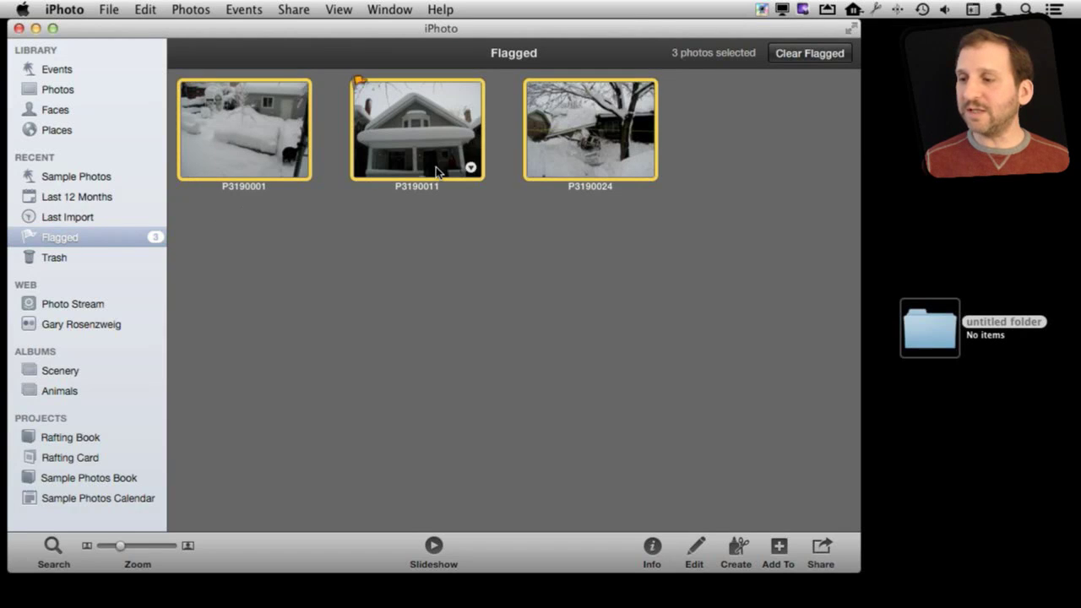
mouse_move(590, 131)
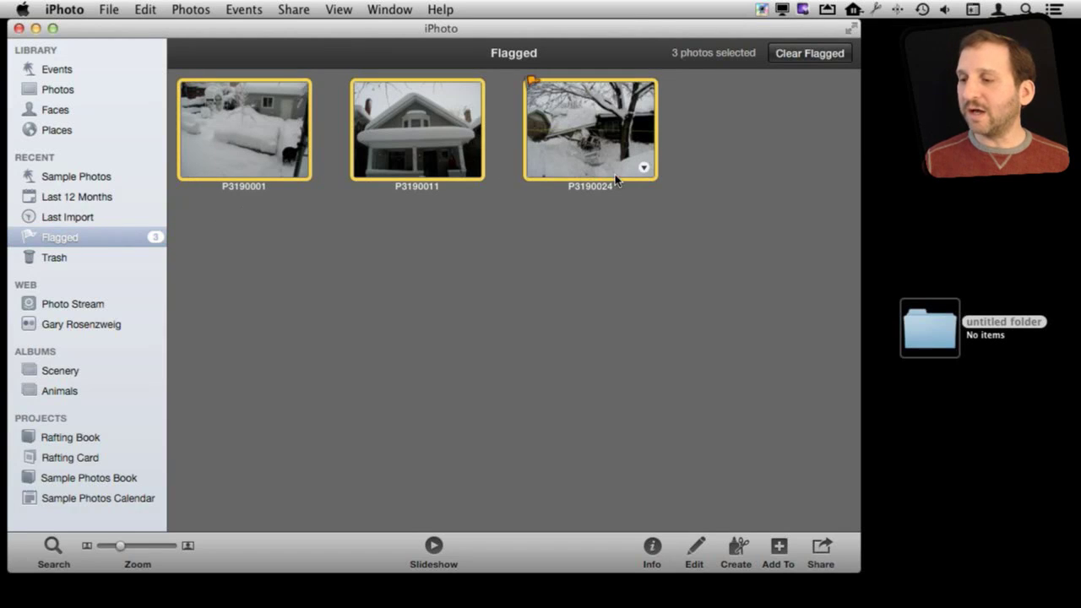
left_click_drag(615, 173, 935, 341)
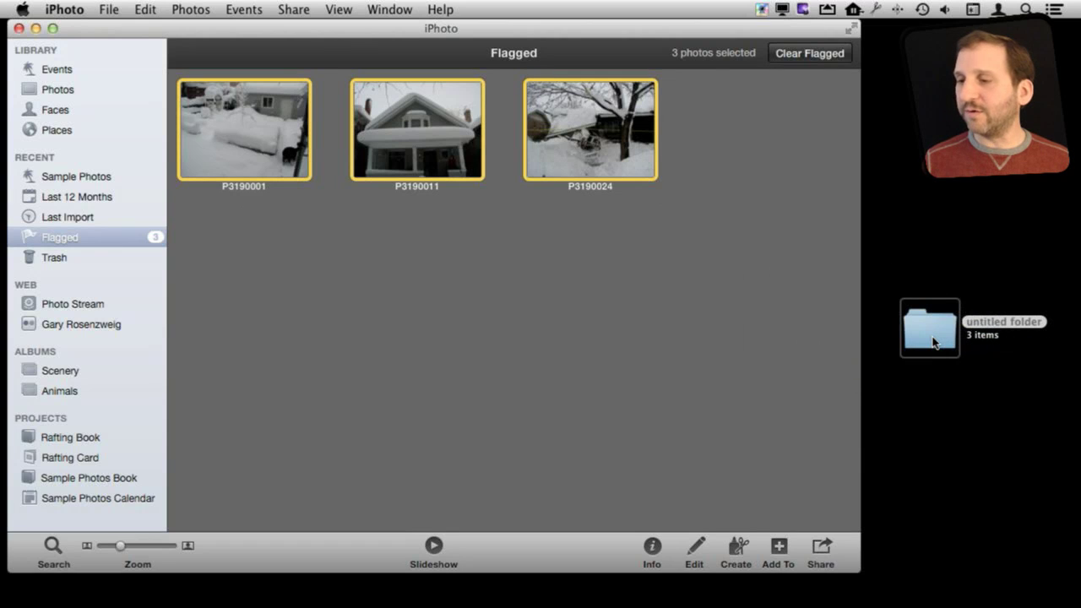
Step: Check that the folder holds P3190001, P3190011 and P3190024 as JPEGs
double_click(933, 340)
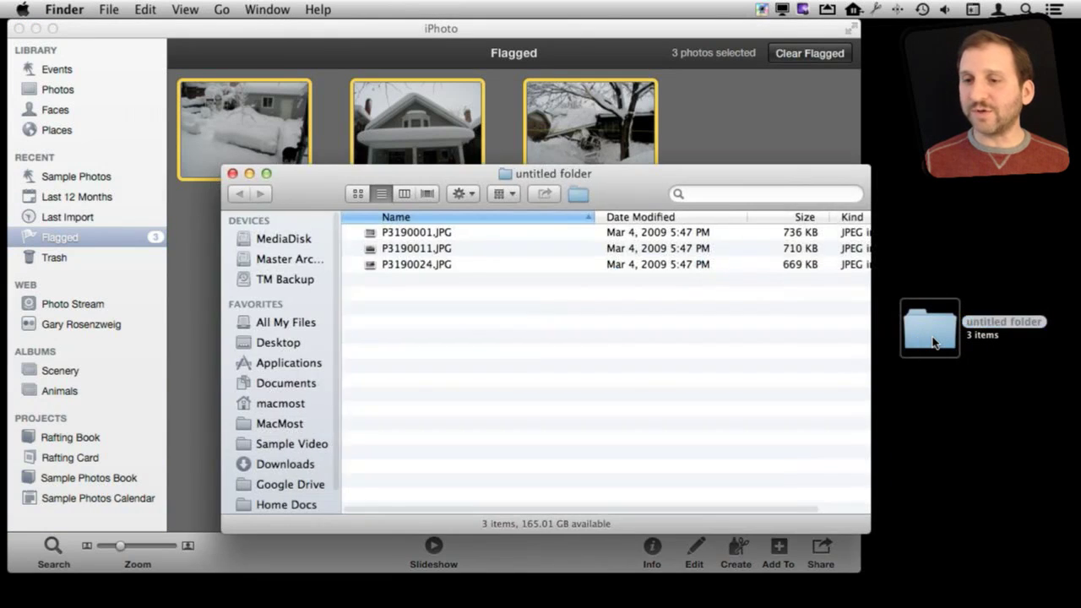
left_click(232, 173)
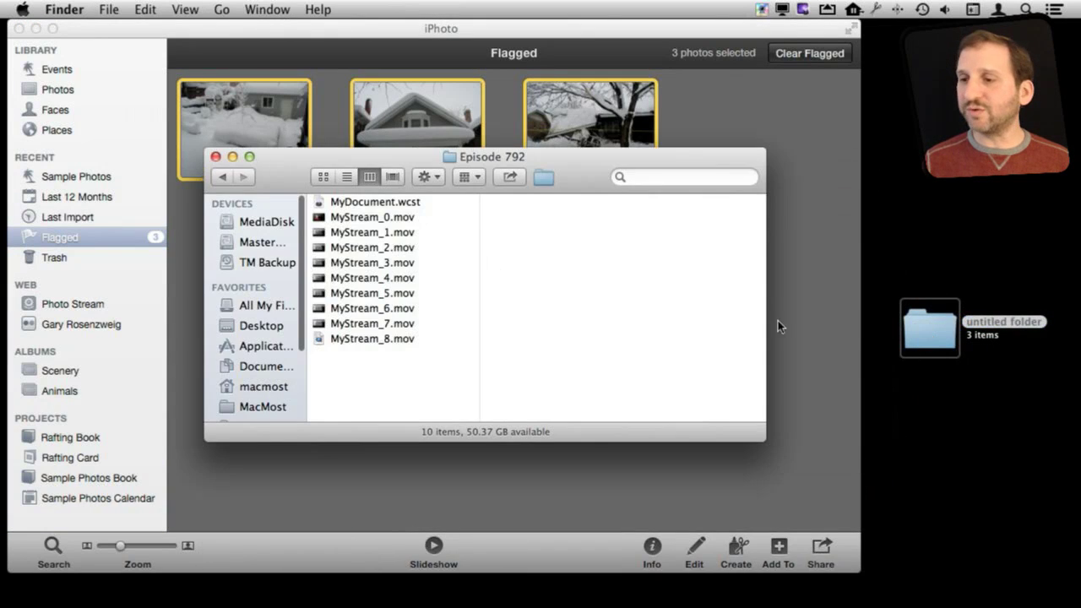
left_click(718, 116)
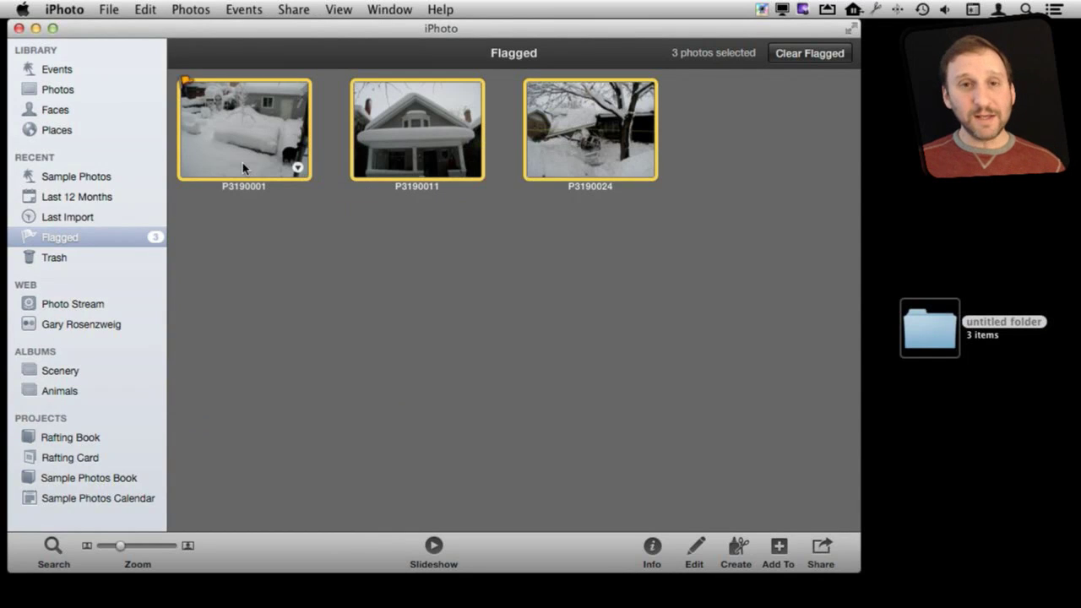